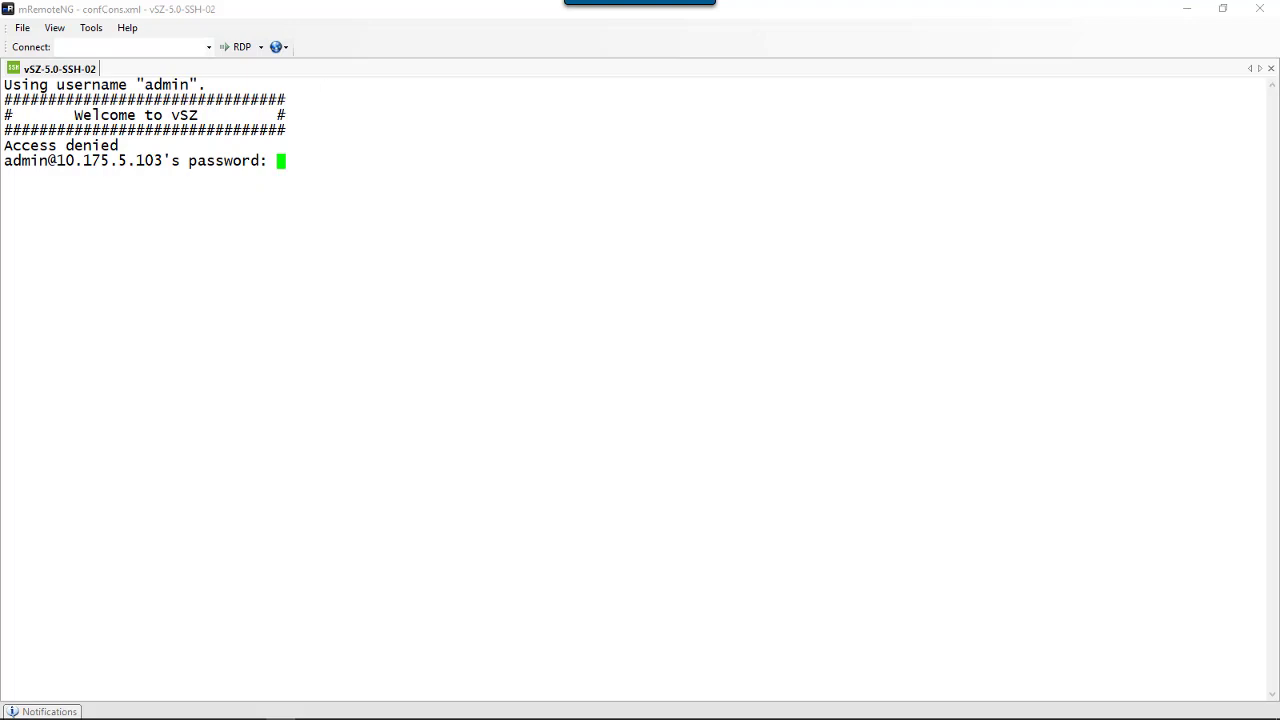
Finish logging in to the vSZ controller with the admin password and enter enable mode with its password.
key(Return)
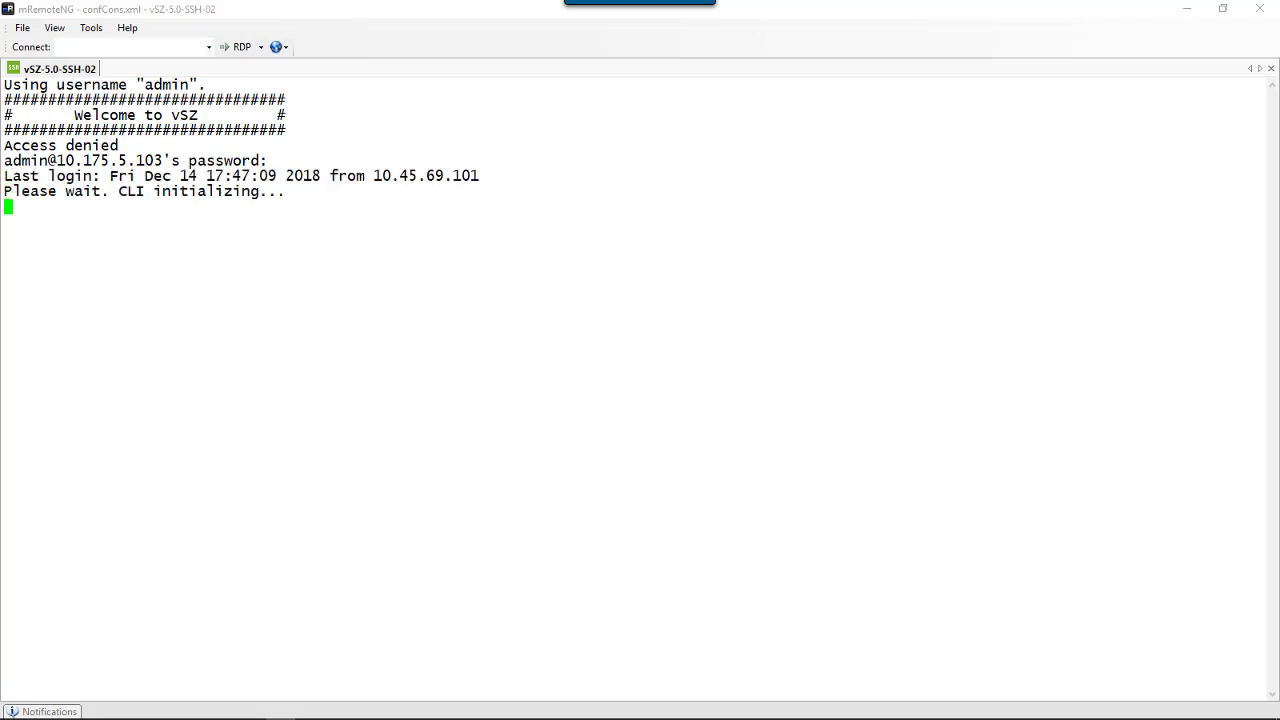
text(enable)
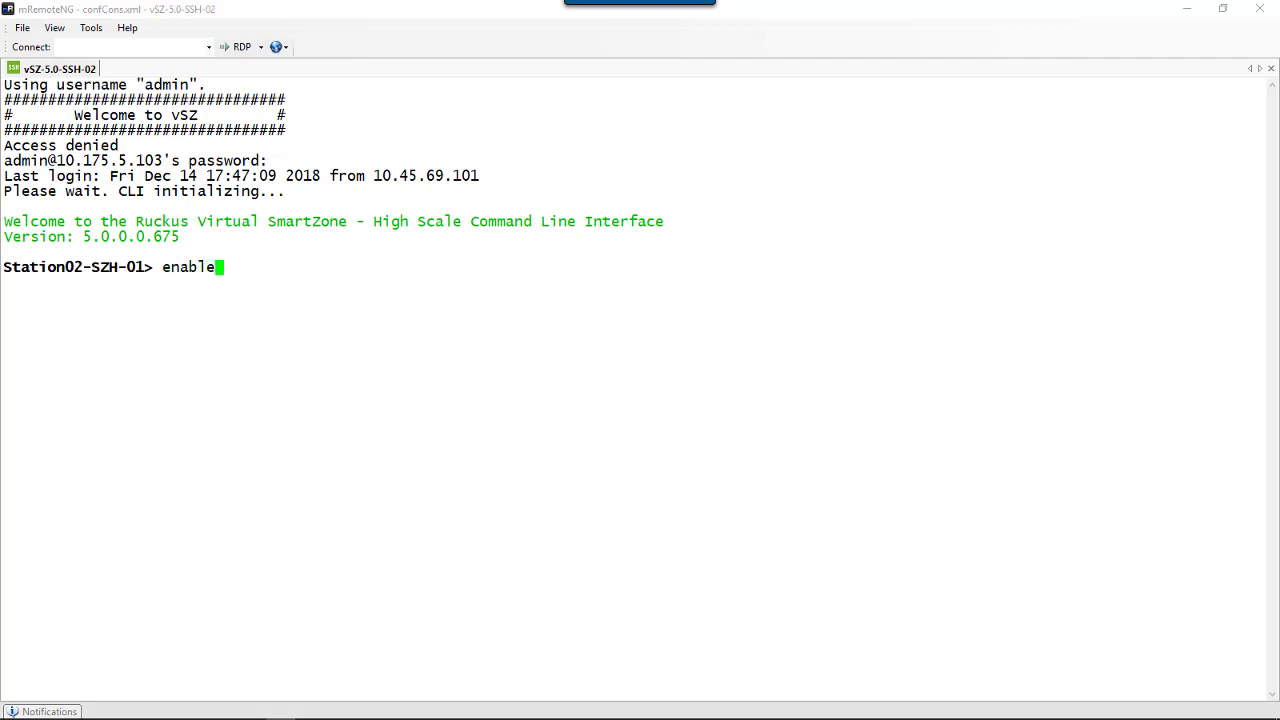
key(Return)
text(*******)
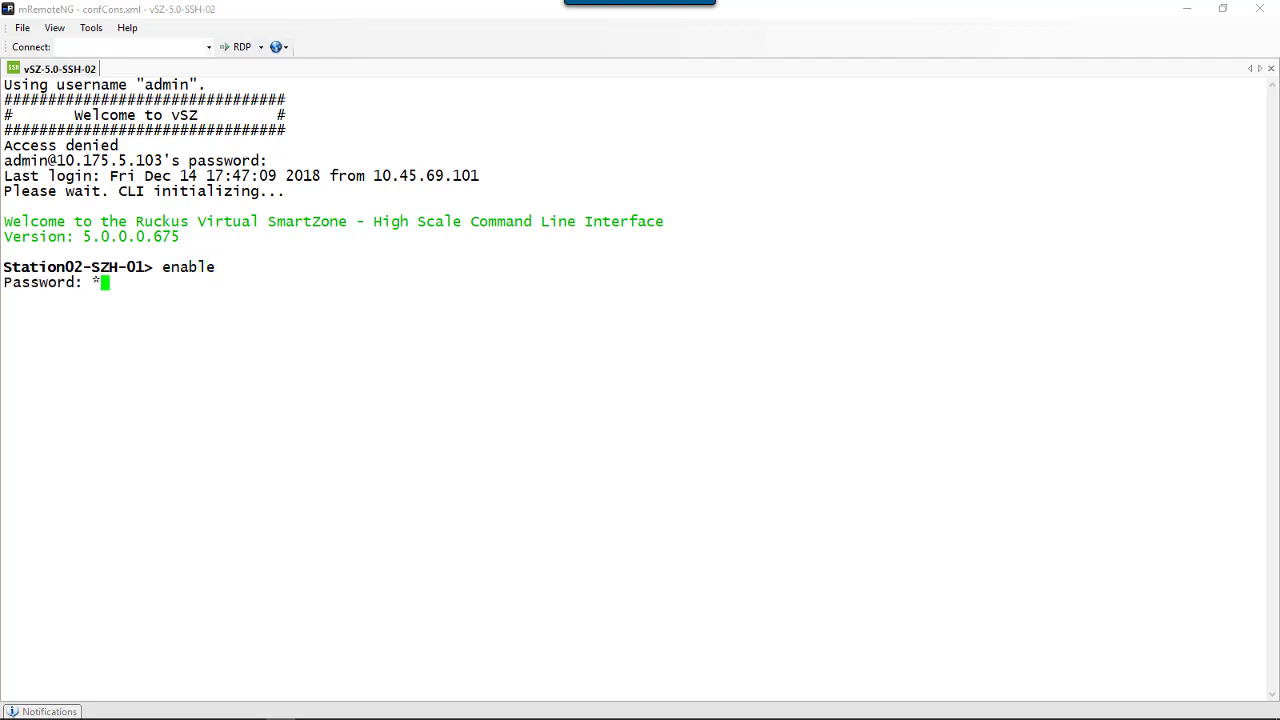
text(***)
key(Return)
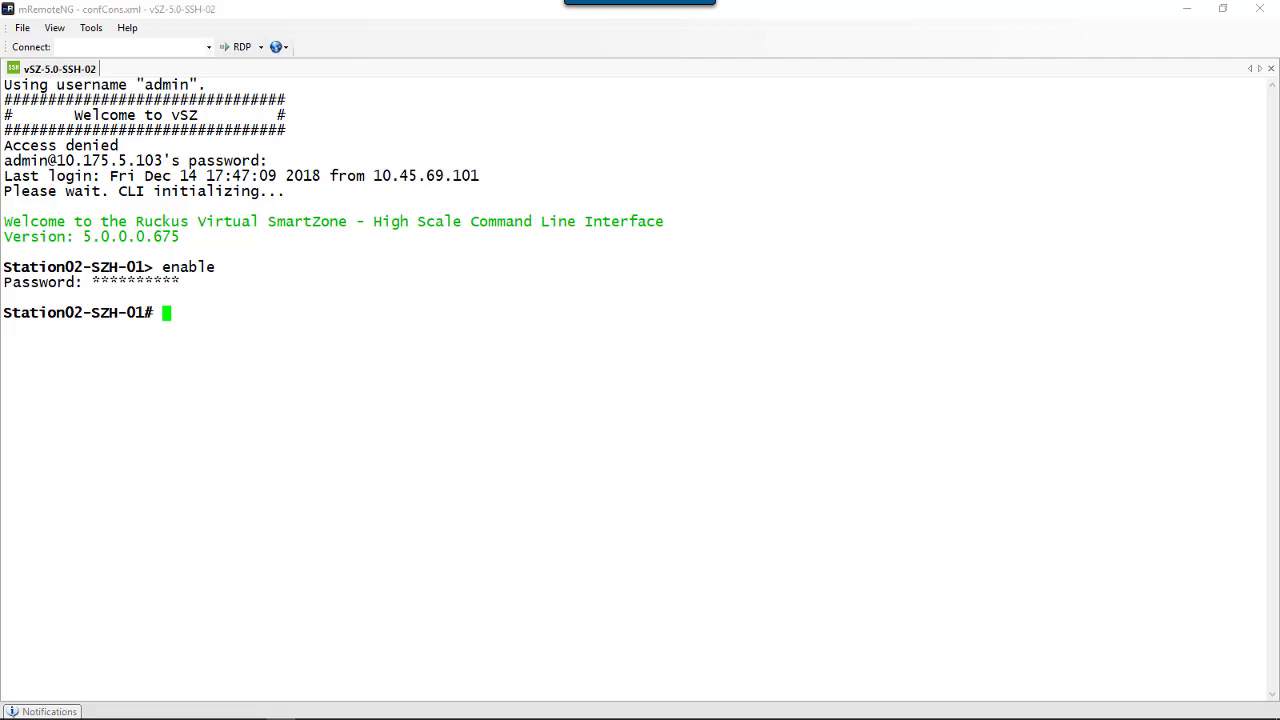
Display the controller's running lwapp2scg configuration with show run lwapp2scg.
text(show run lwapp2scg)
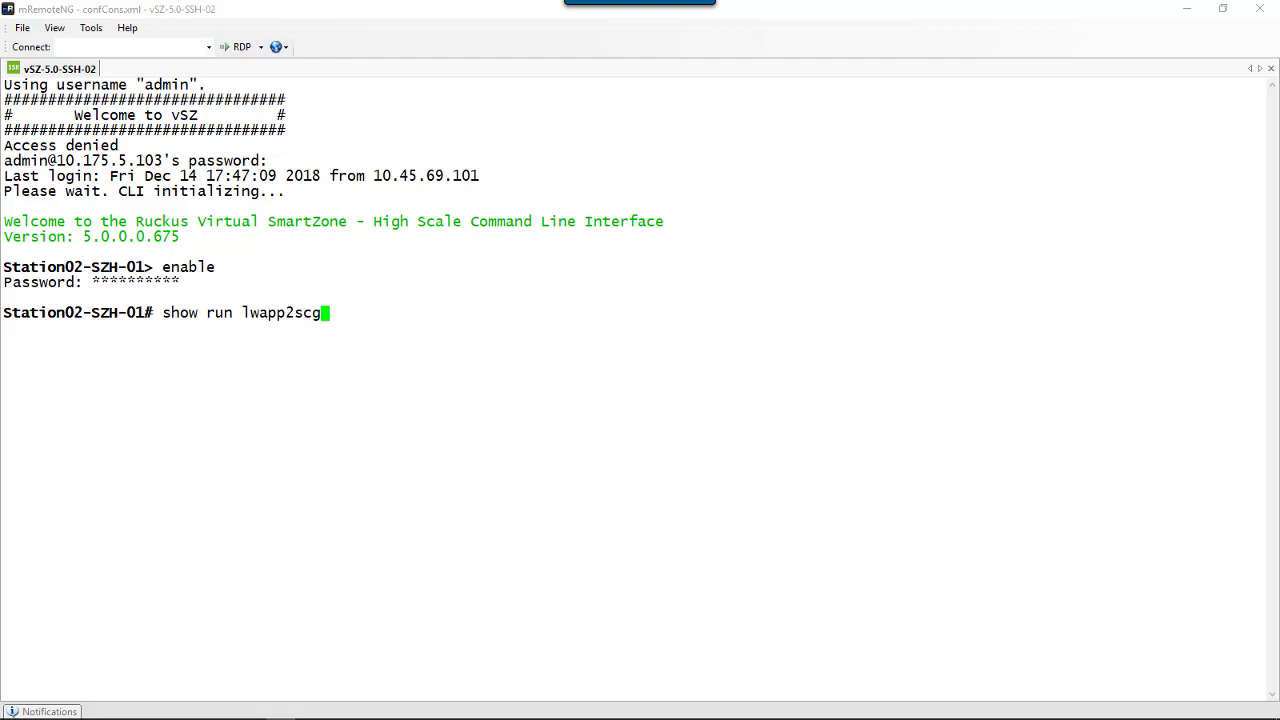
key(Return)
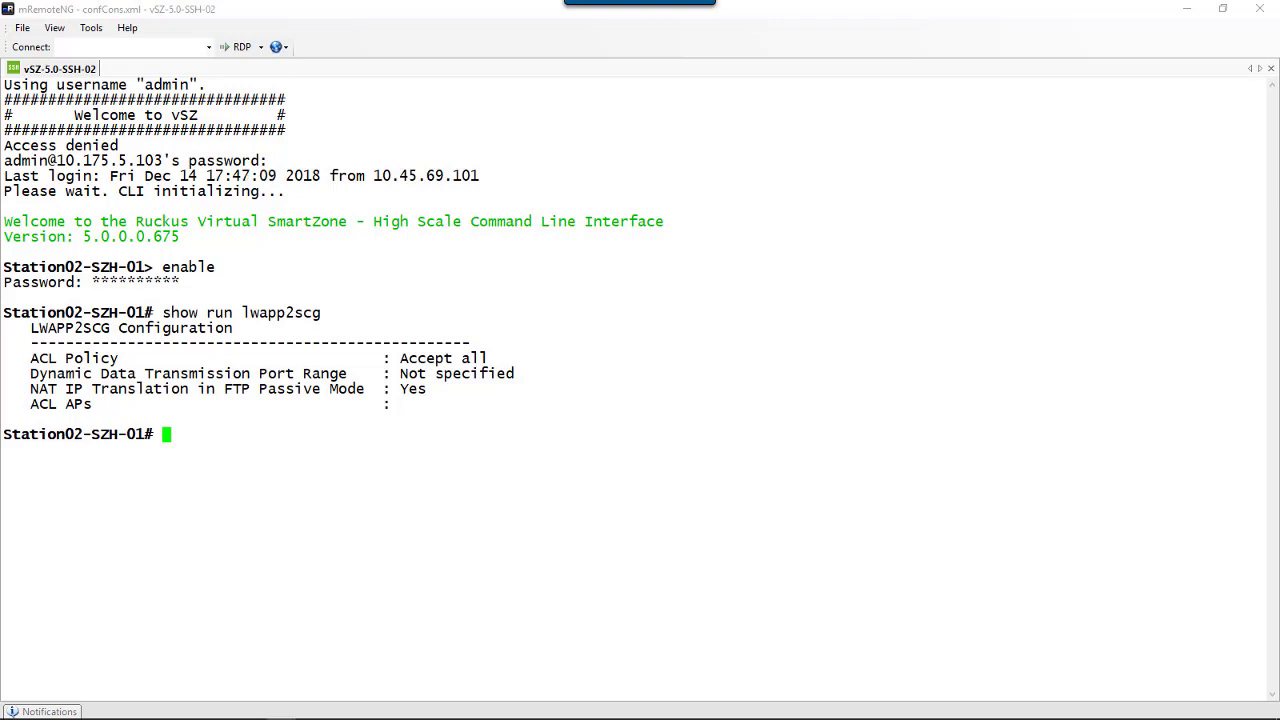
Set the ACL policy to deny-all in the lwapp2scg configuration context and save the change on exit.
text(config)
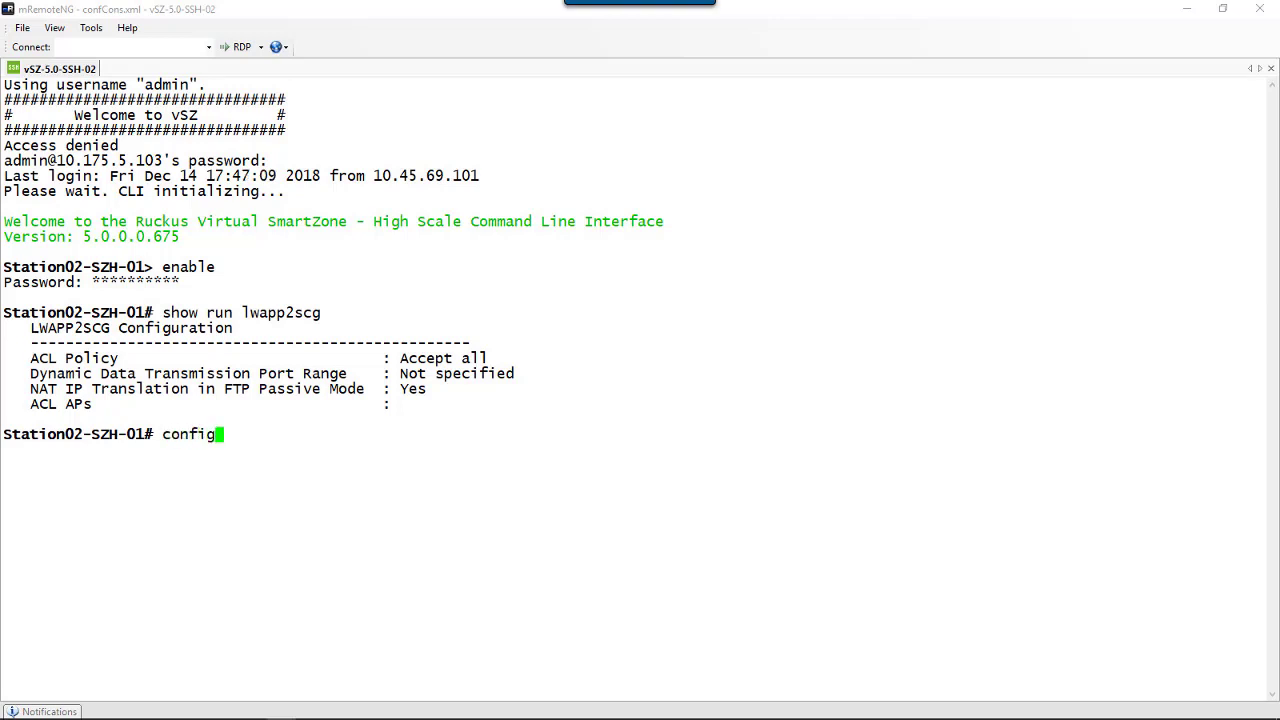
key(Return)
text(lwapp2)
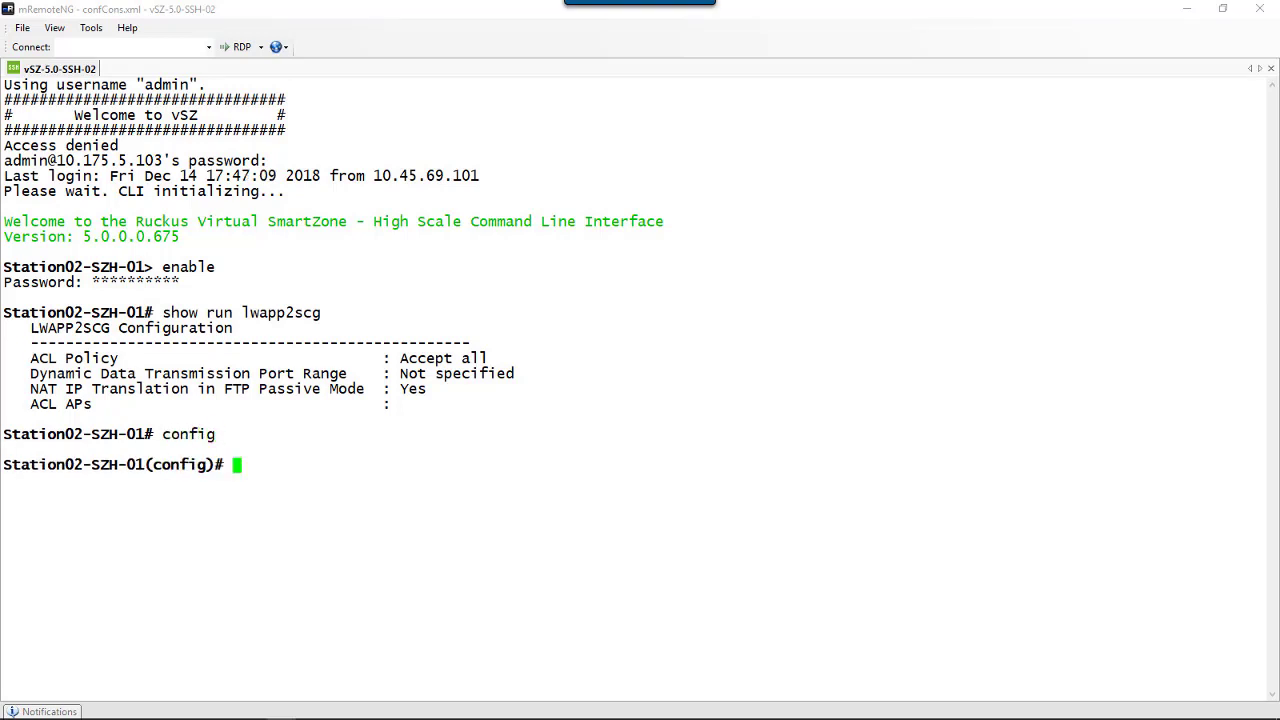
text(scg)
key(Return)
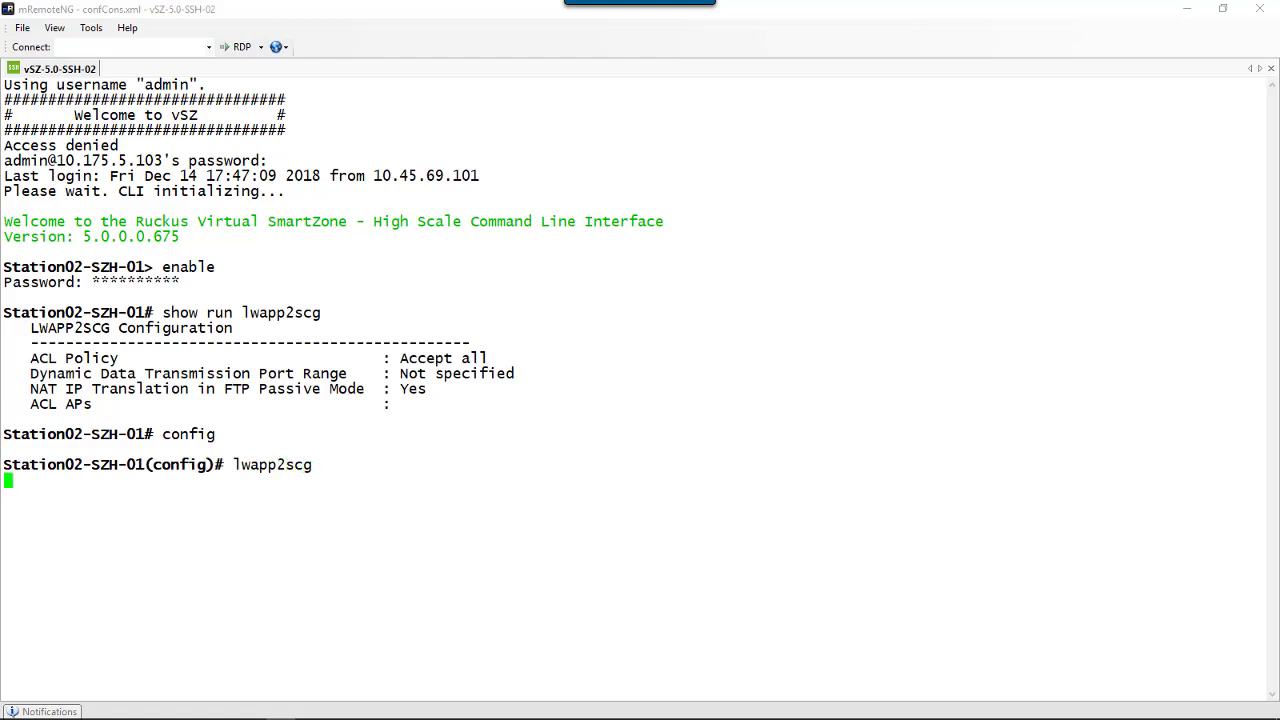
text(policy d)
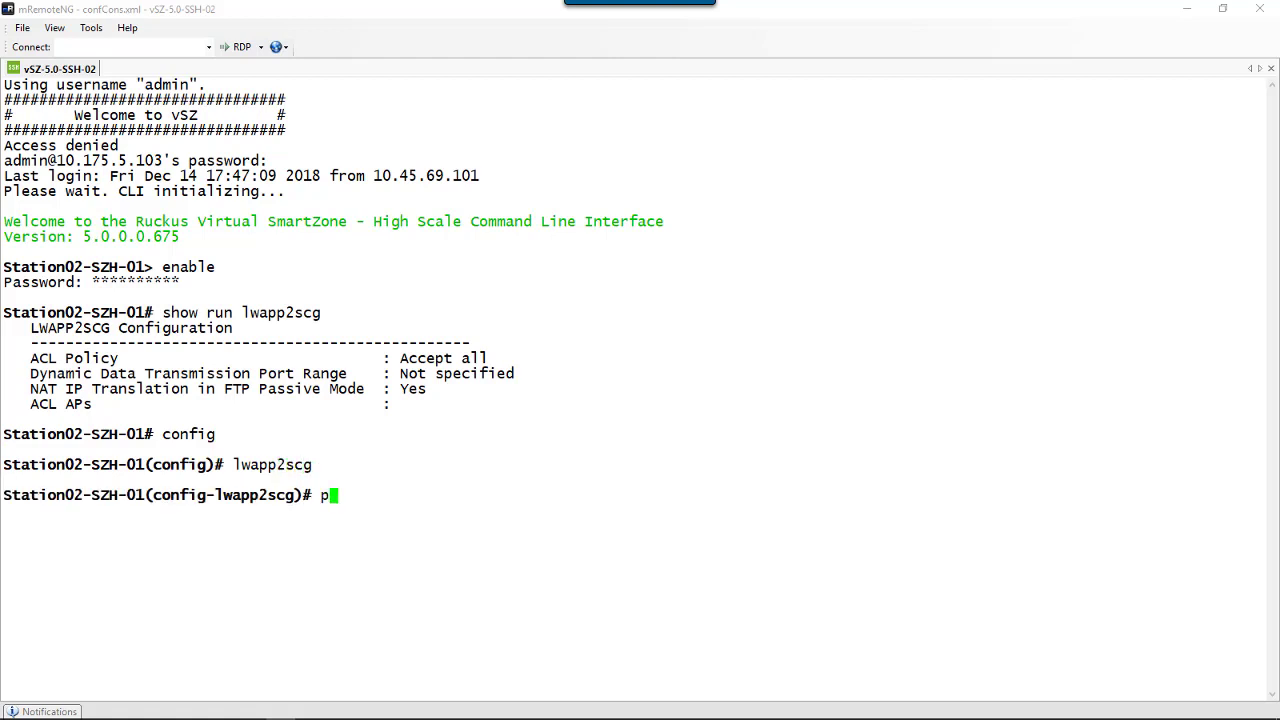
text(eny-all)
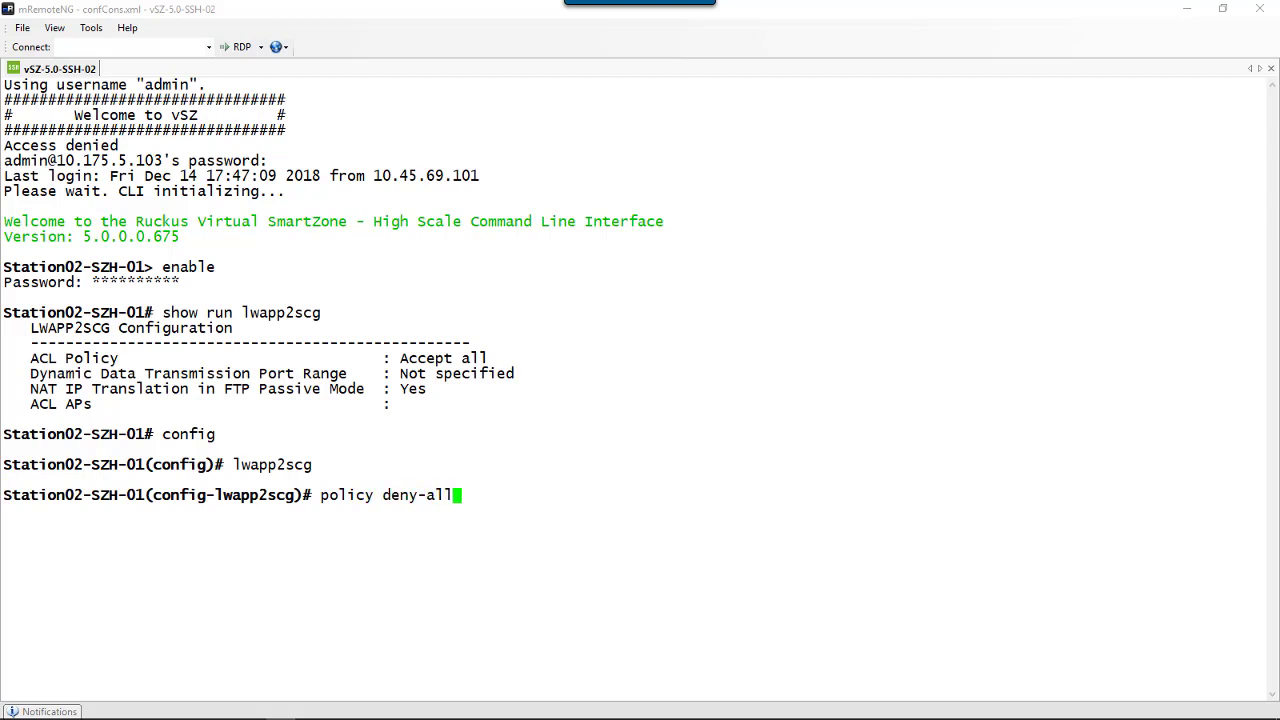
key(Return)
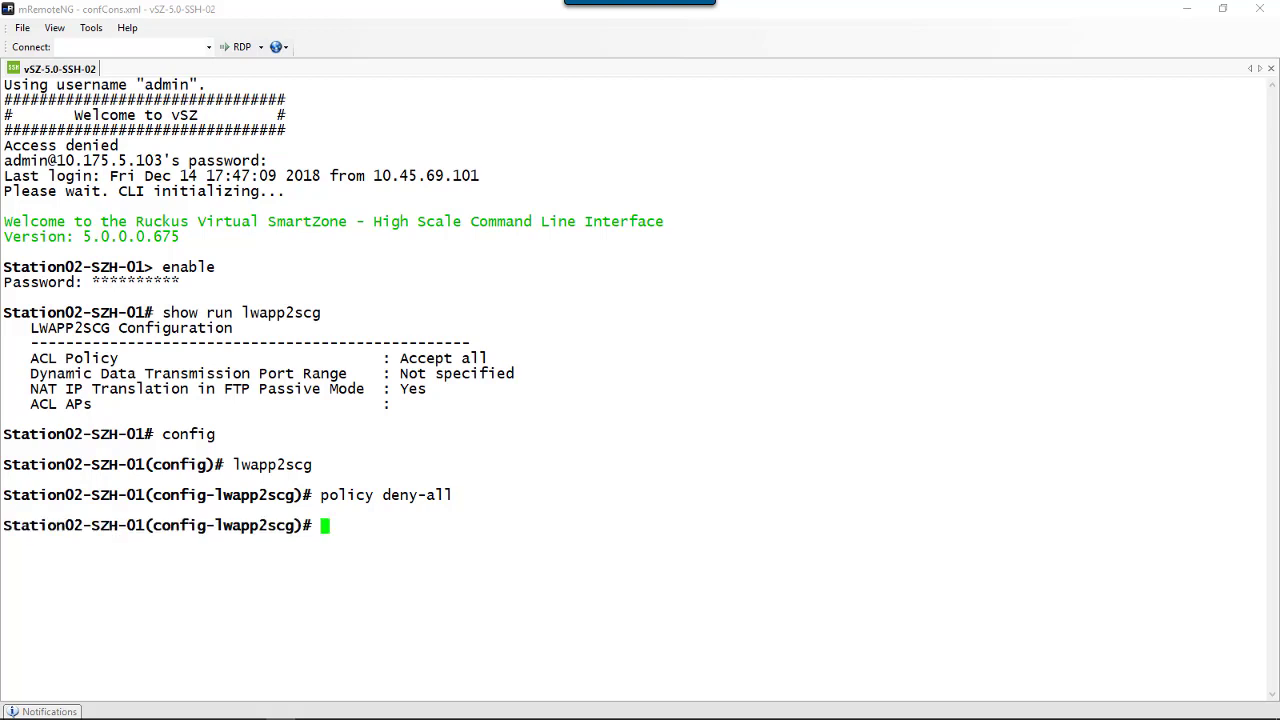
text(end)
key(Return)
text(yes)
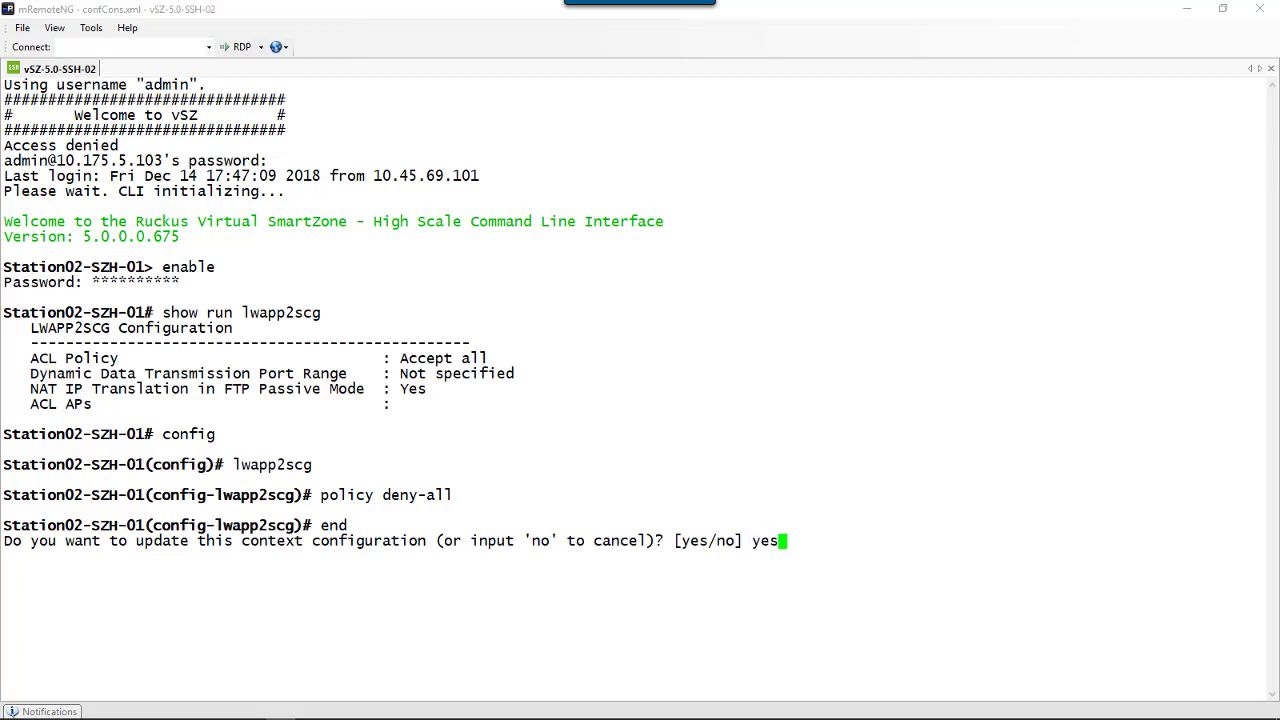
key(Return)
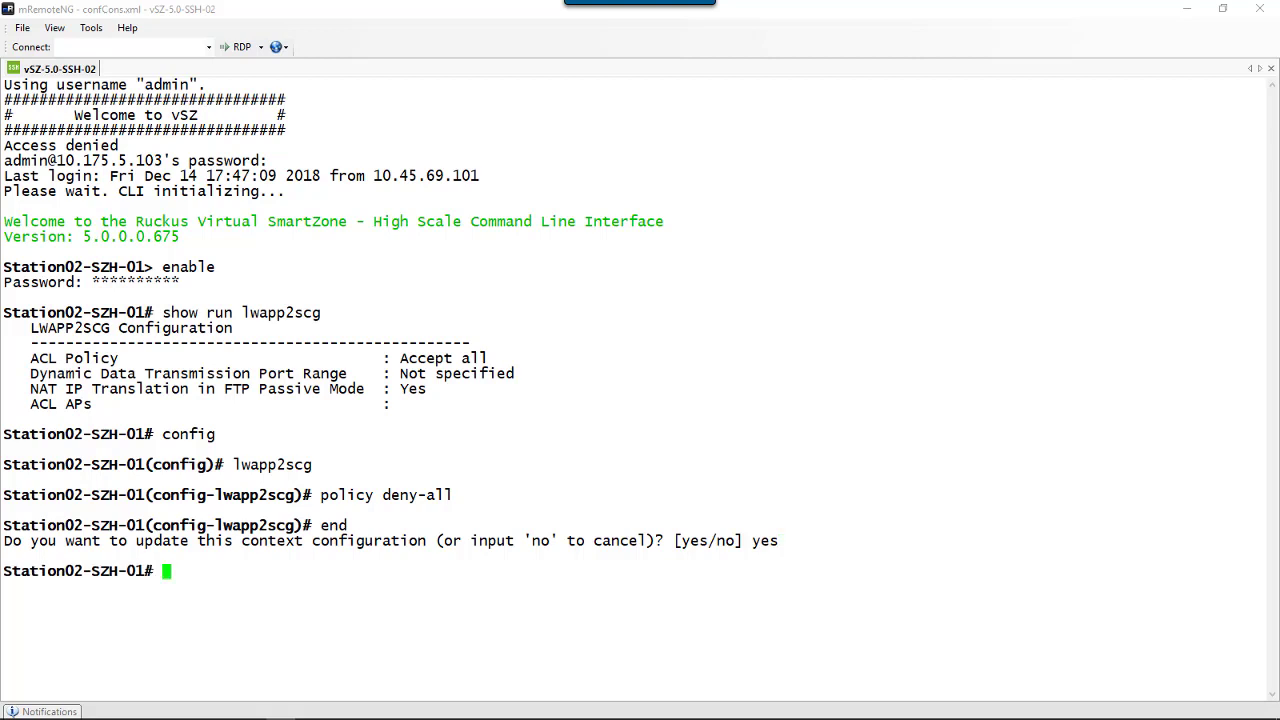
Run show run lwapp2scg again to check the ACL policy.
key(Up)
key(Up)
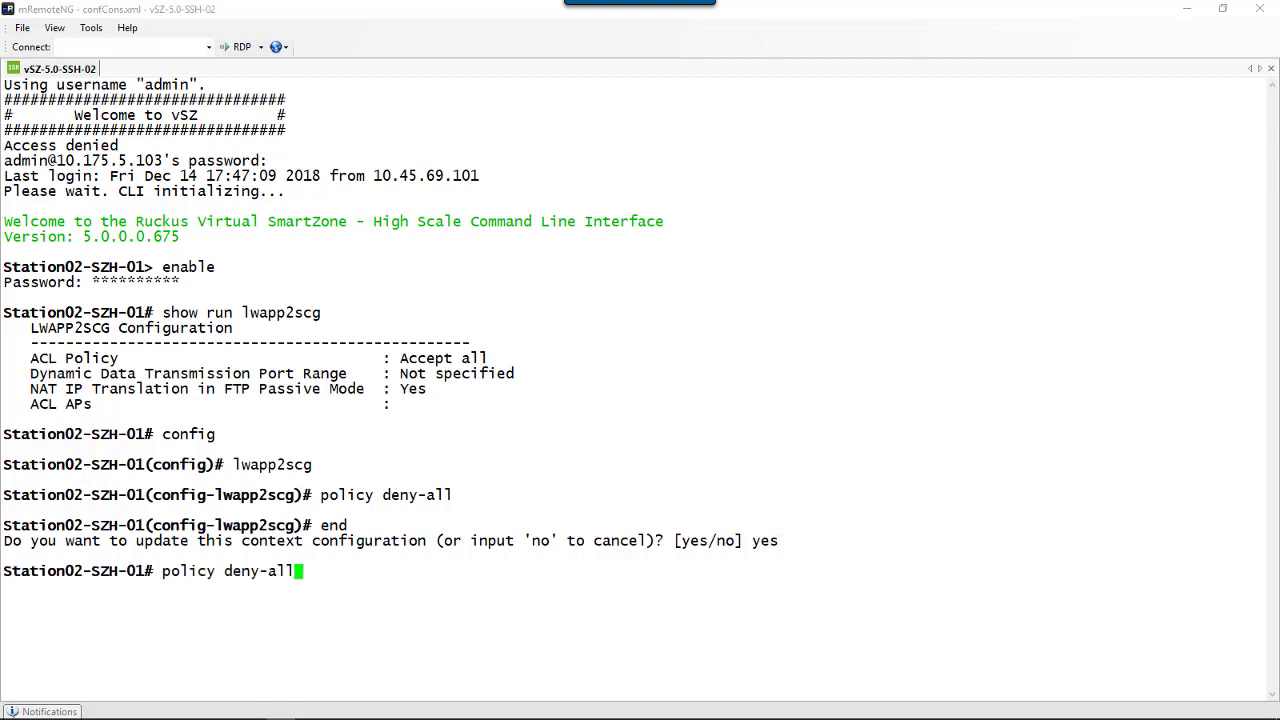
key(Up)
key(Up)
key(Up)
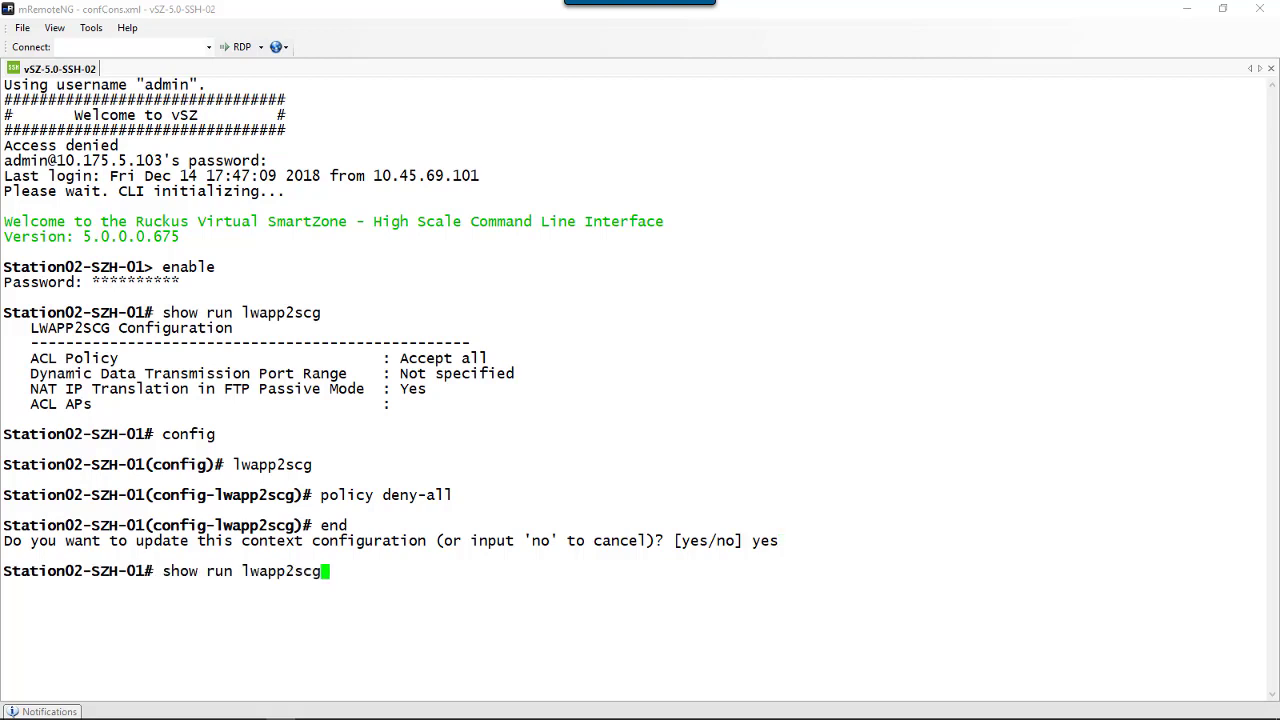
key(Return)
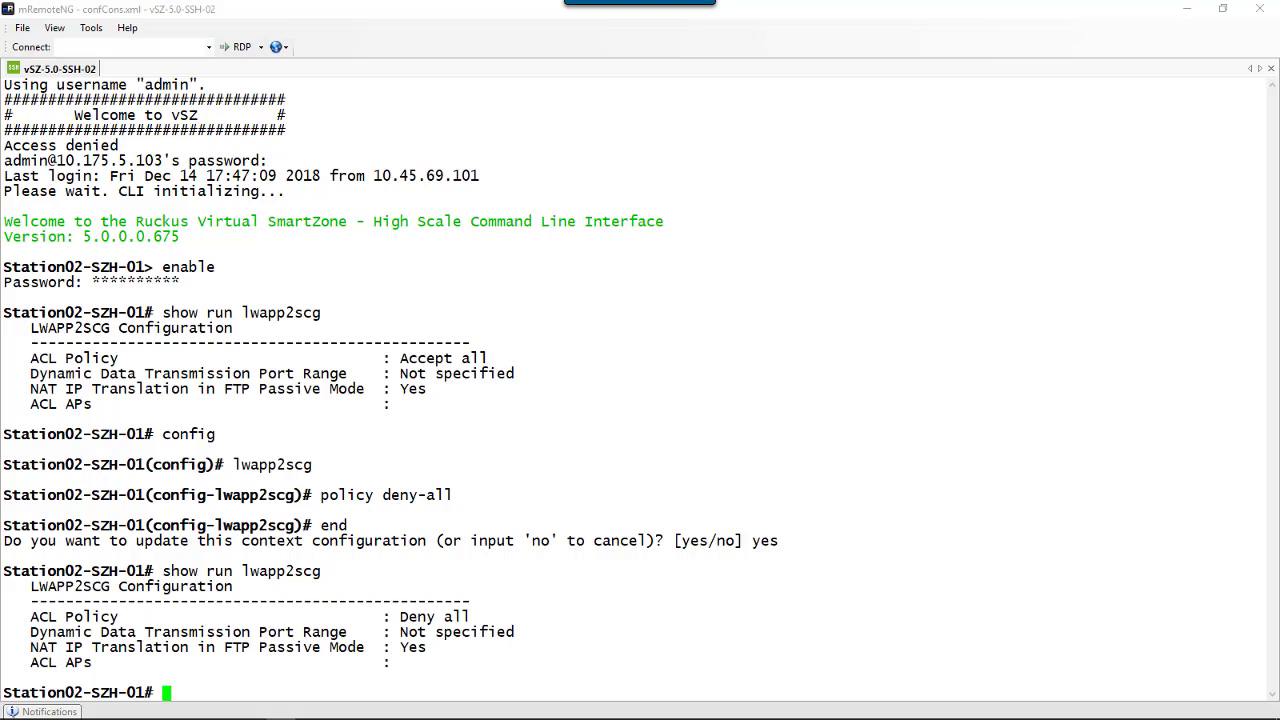
Set the lwapp2scg ACL policy to accept-all, save the change on exit and show the running lwapp2scg configuration.
text(config)
key(Return)
text(lwapp2scg)
key(Return)
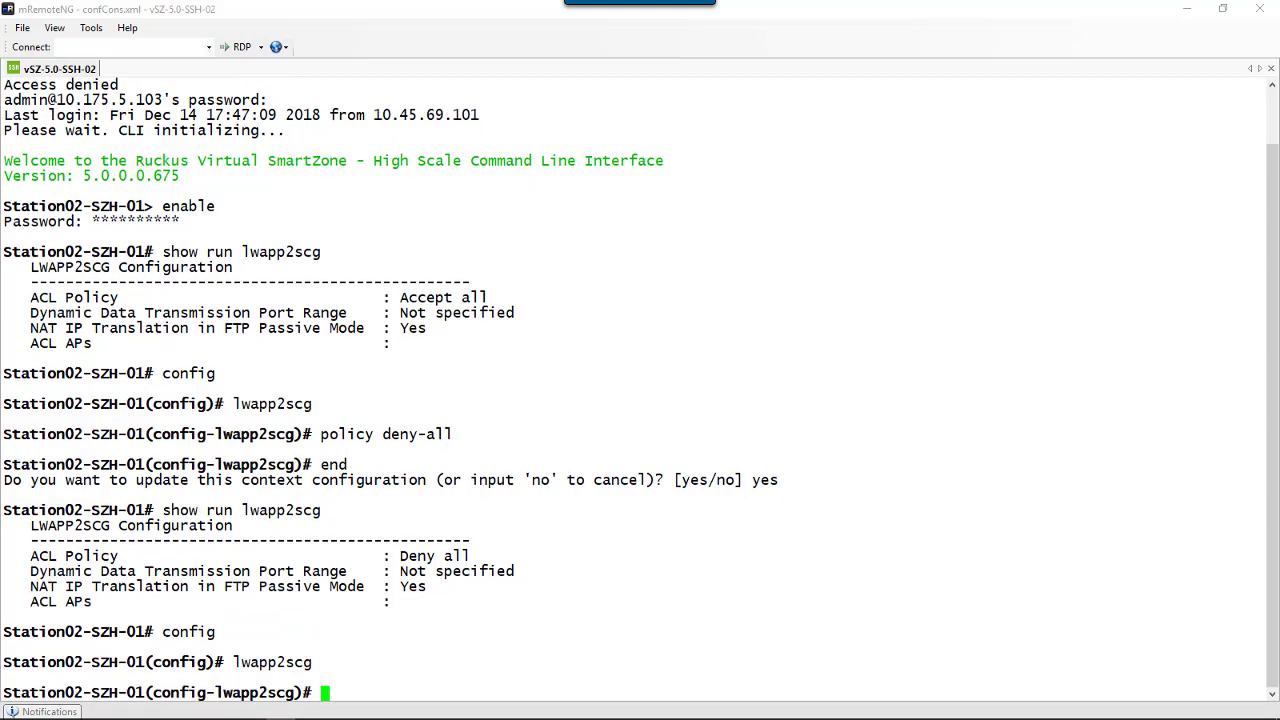
text(policy accept-all)
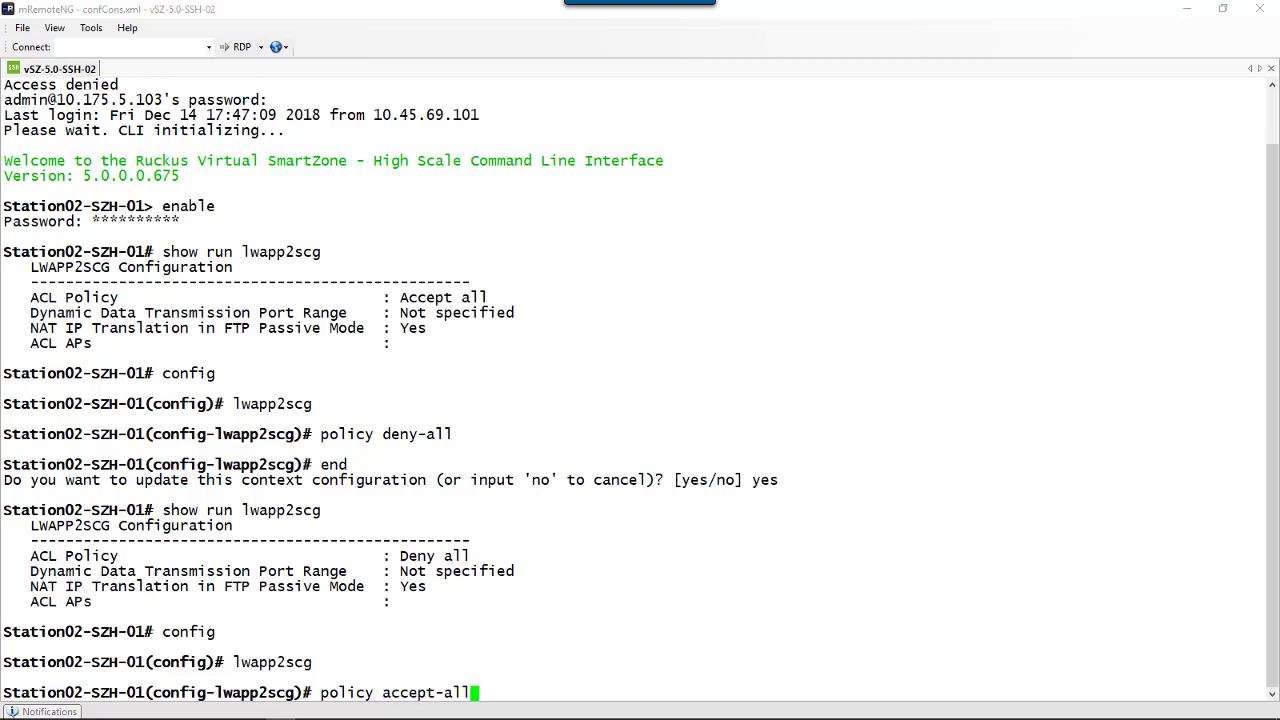
key(Return)
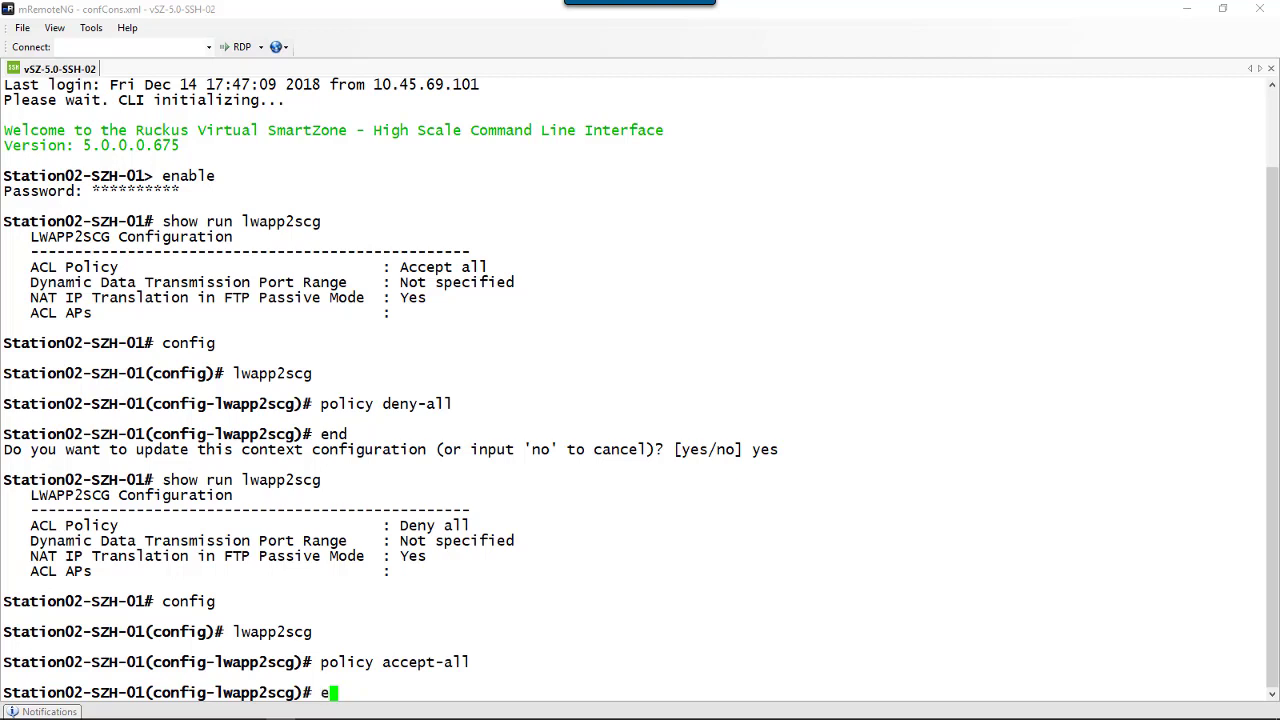
text(end)
key(Return)
text(yes)
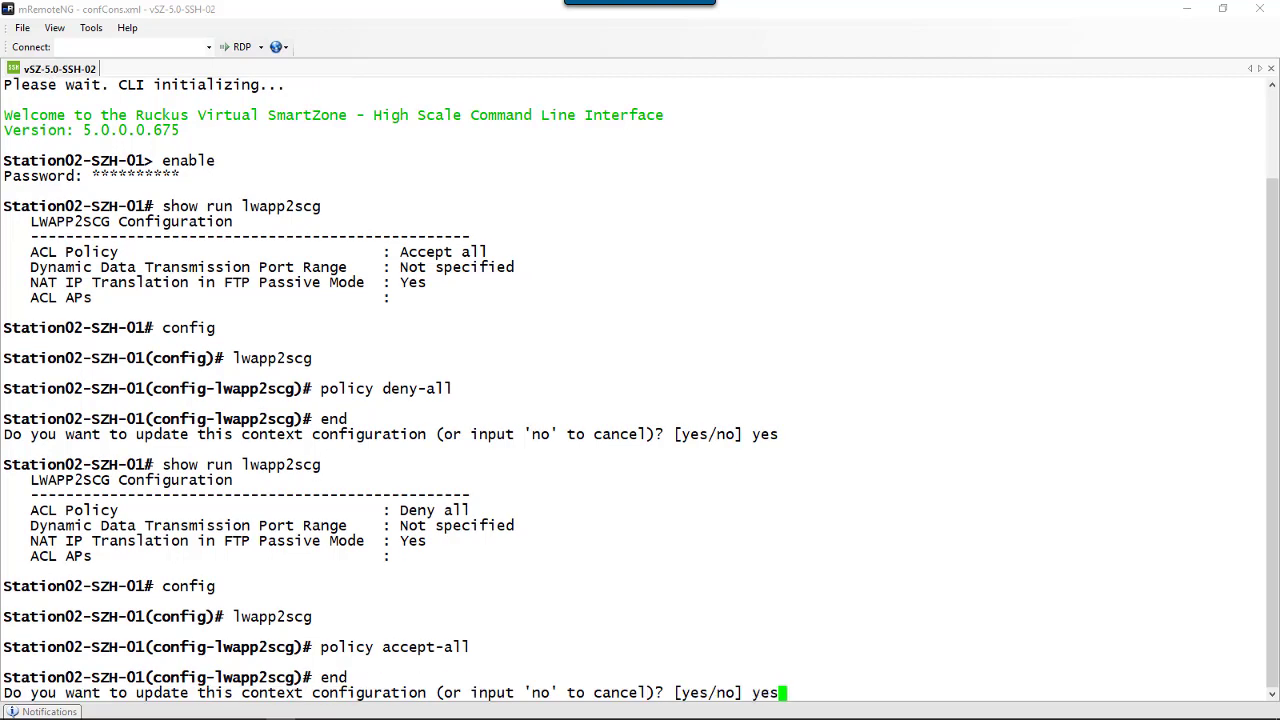
key(Return)
text(show run lwapp2scg)
key(Return)
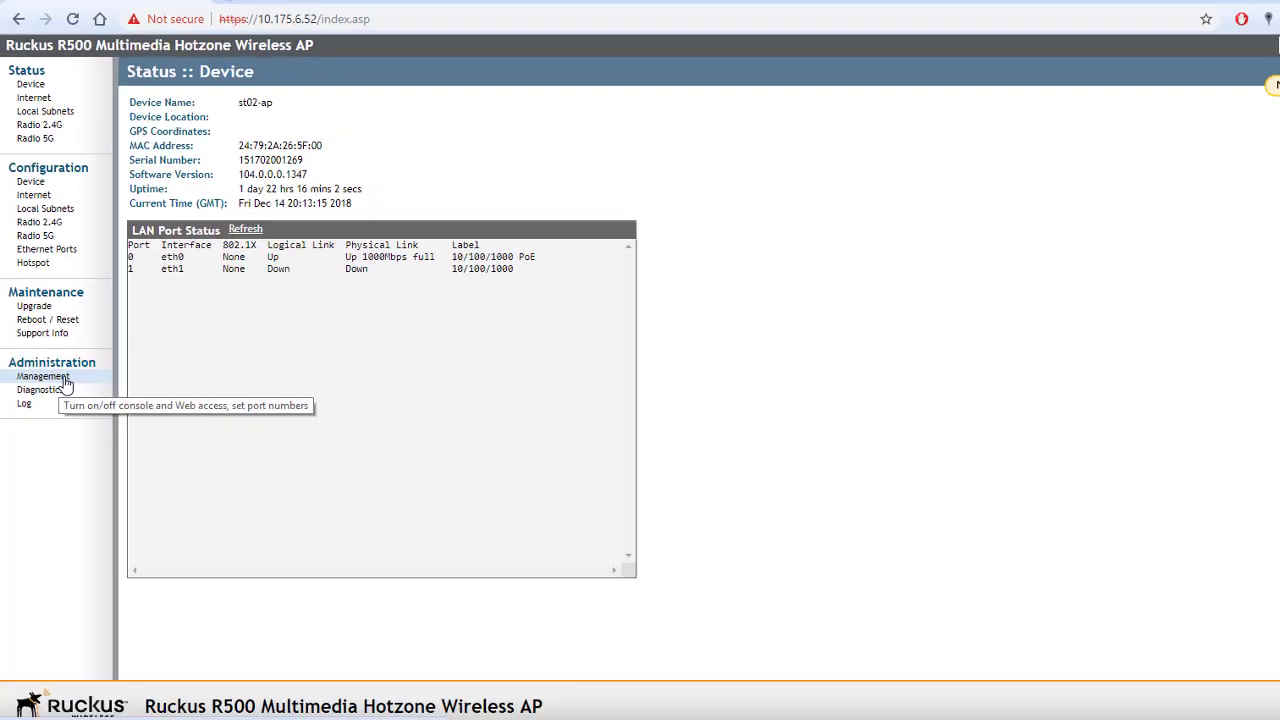
In the Ruckus R500 web interface's management settings, enable Set Controller Address with primary controller 10.175.5.103 and apply the settings.
click(160, 300)
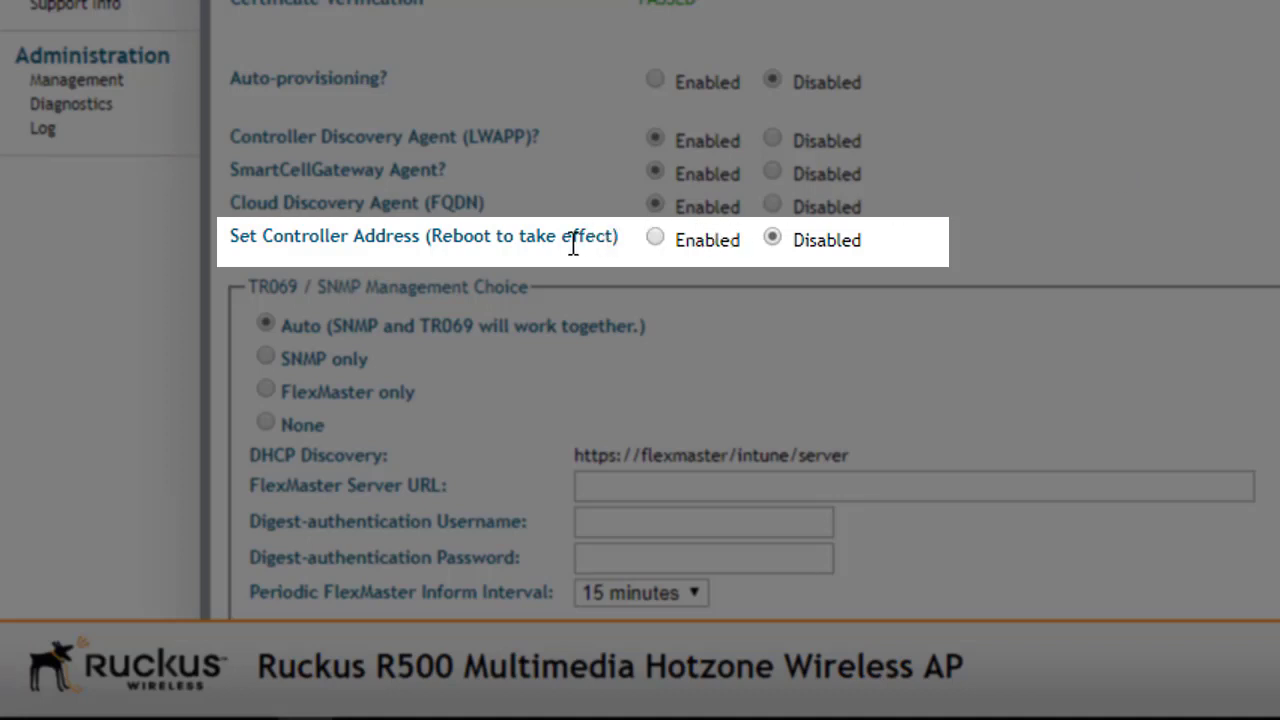
click(656, 238)
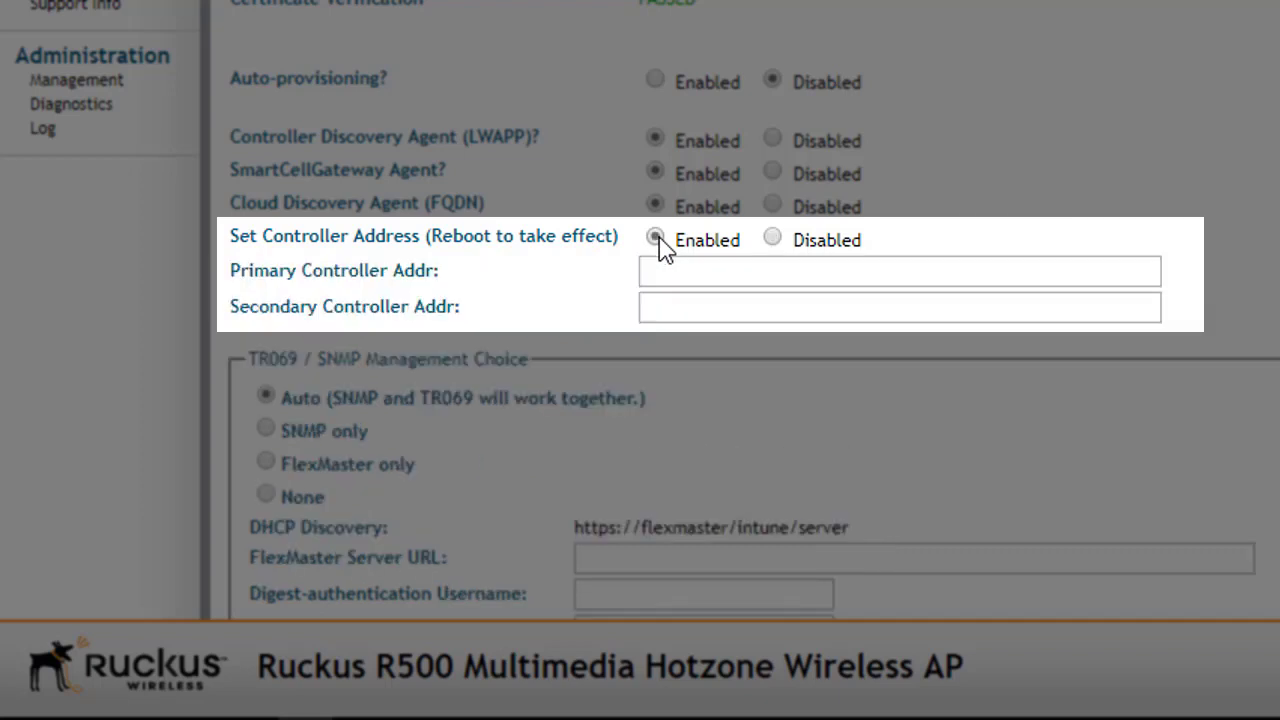
click(677, 273)
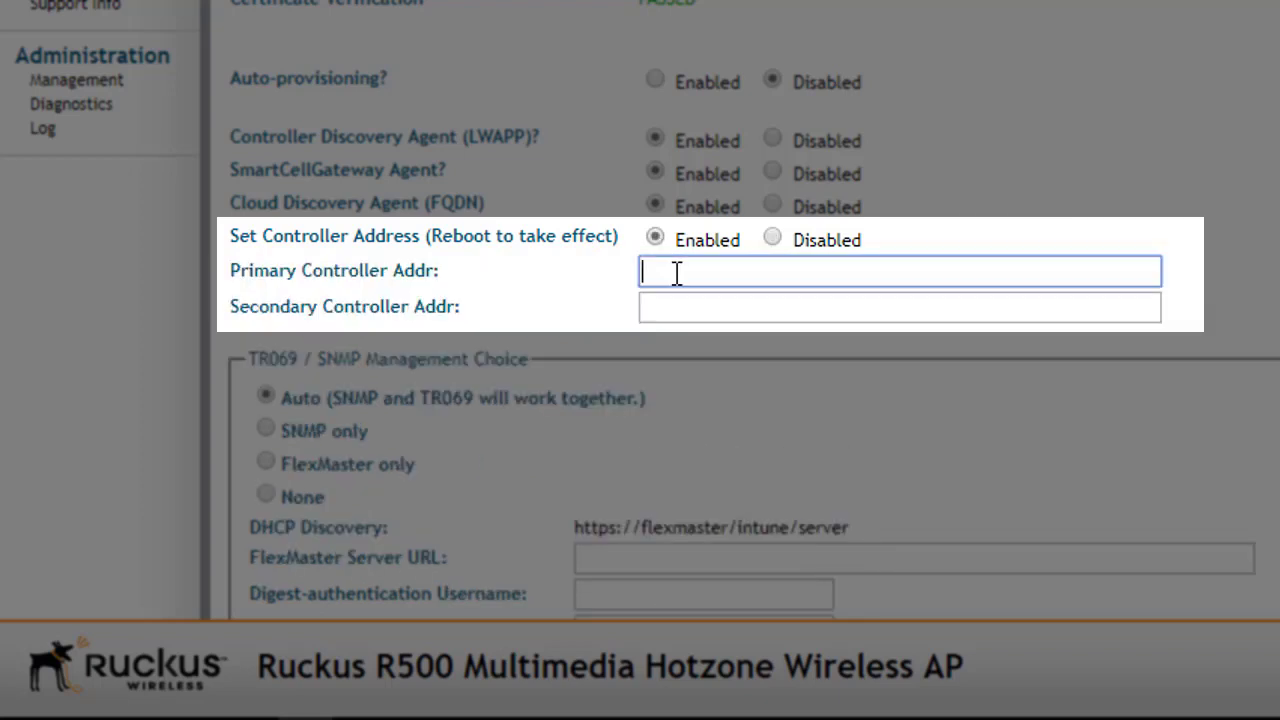
text(10.175.5.103)
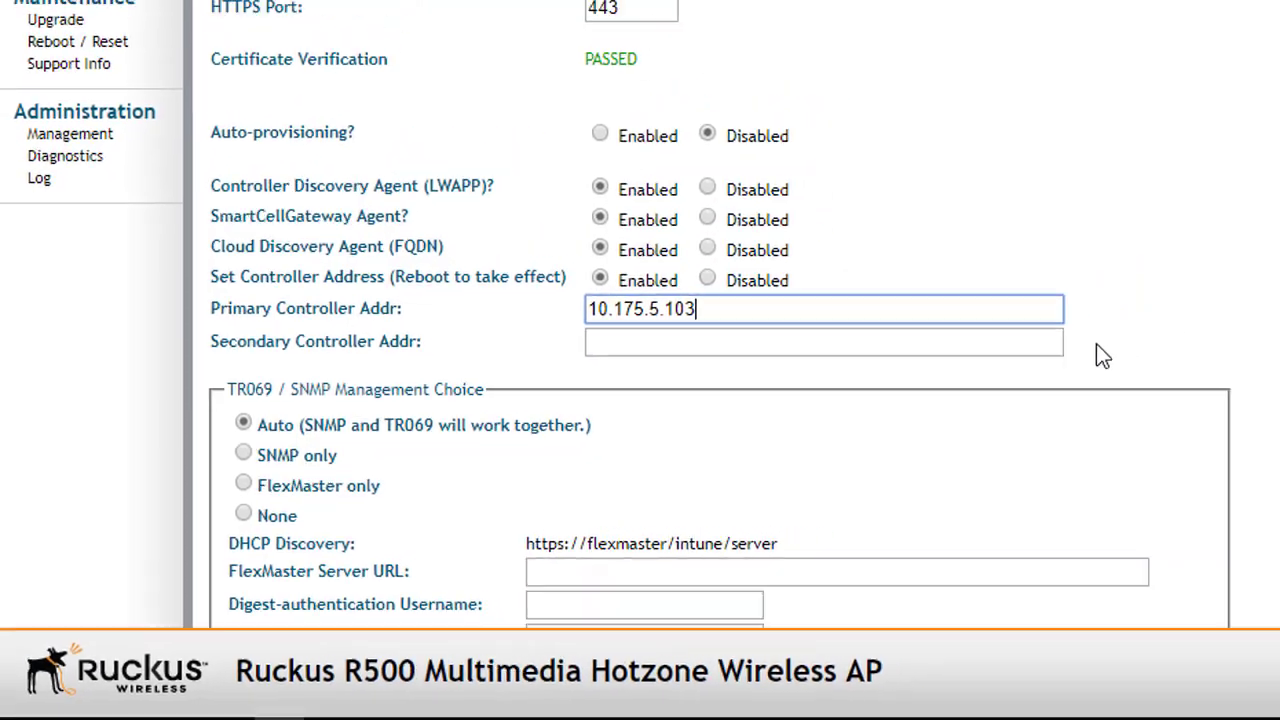
scroll(757, 498, down, 3)
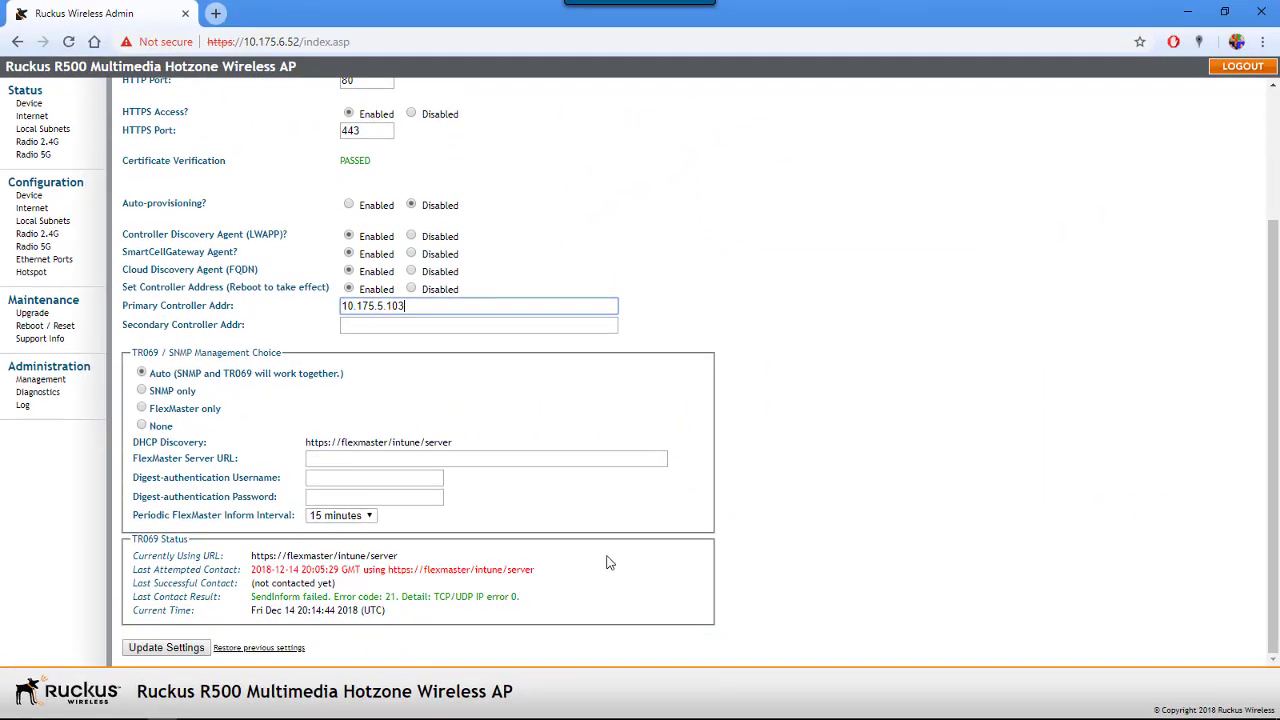
click(166, 648)
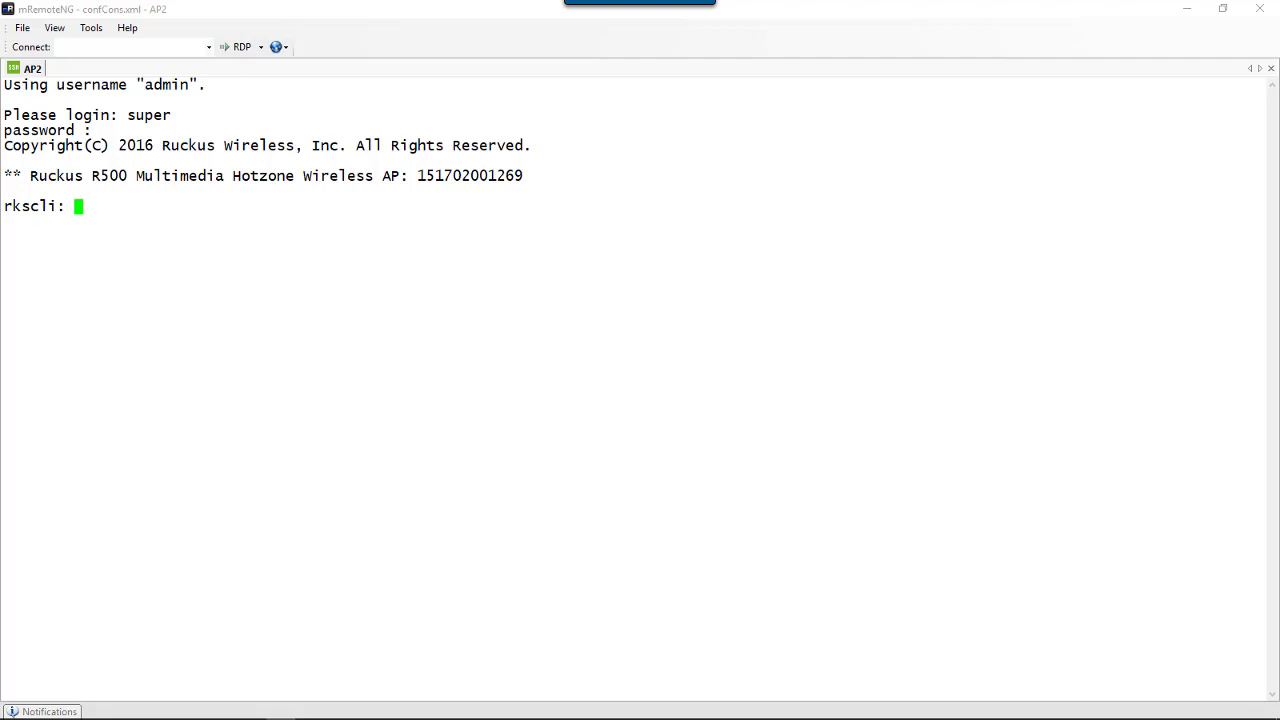
In the AP2 SSH session in mRemoteNG, display the access point's SCG information with get scg.
text(get scg)
key(Return)
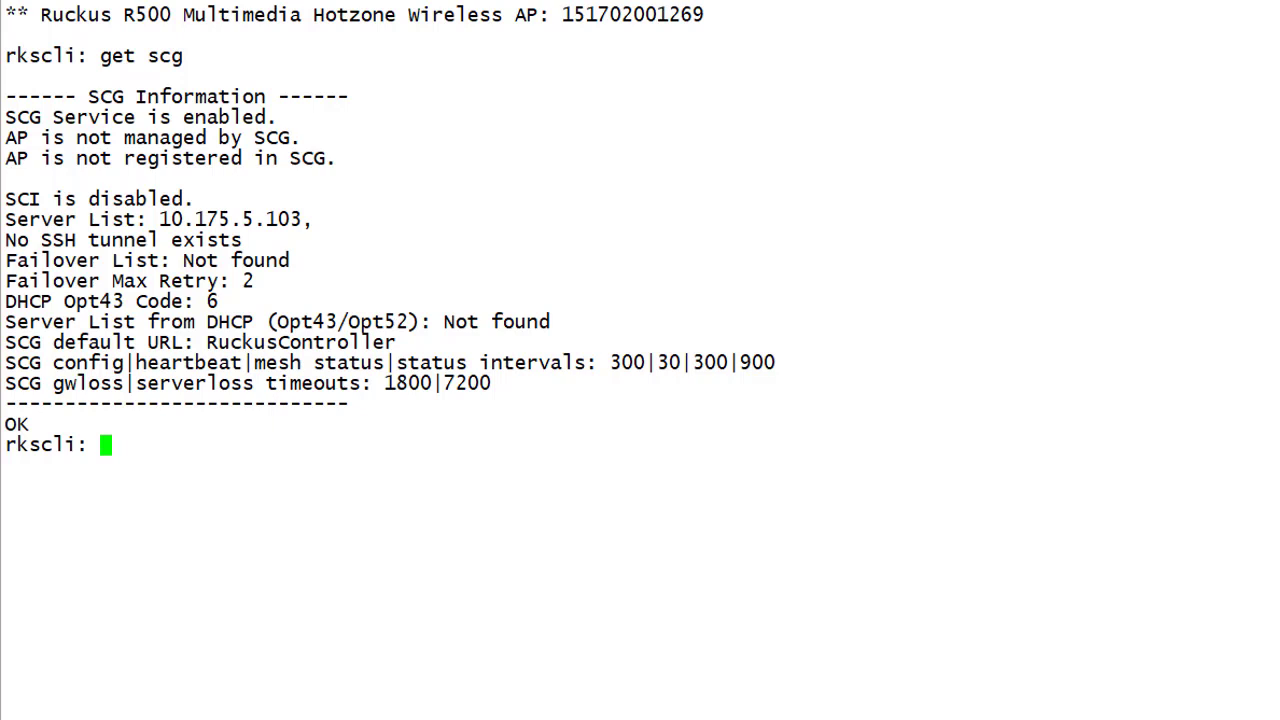
Delete the access point's SCG server address with set scg ip del and display the SCG information again.
text(set scg ip del)
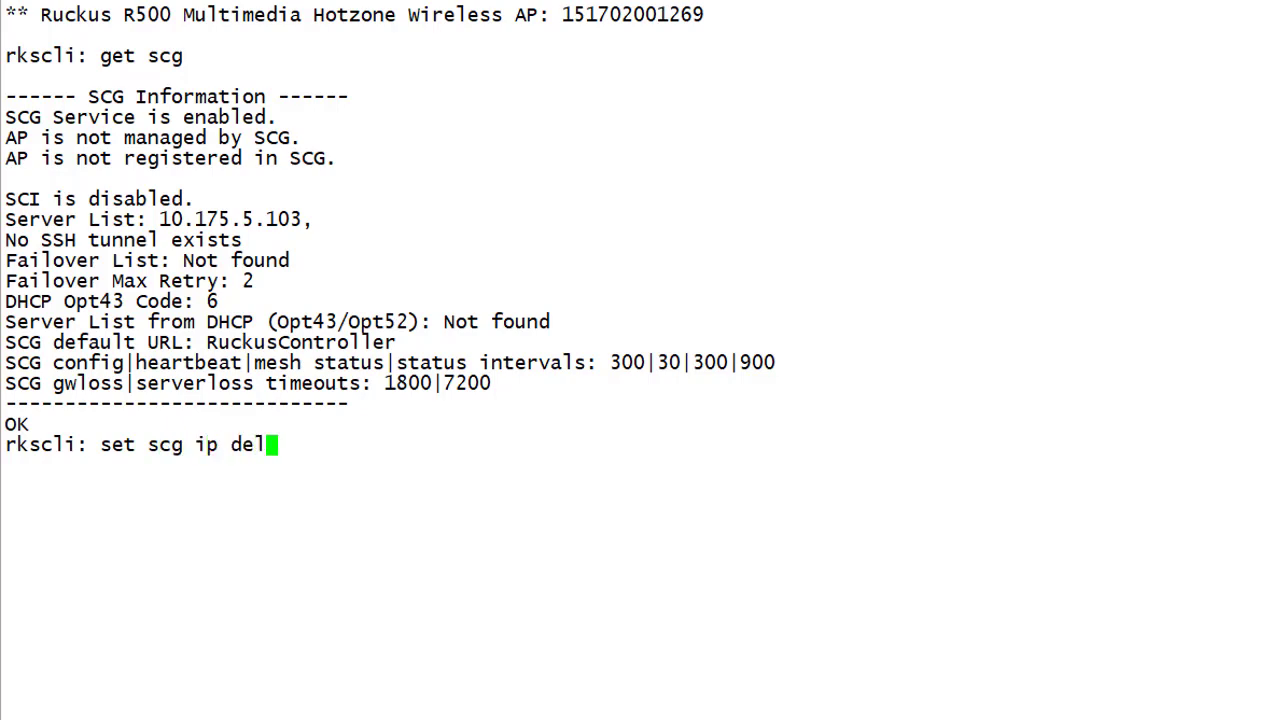
key(Return)
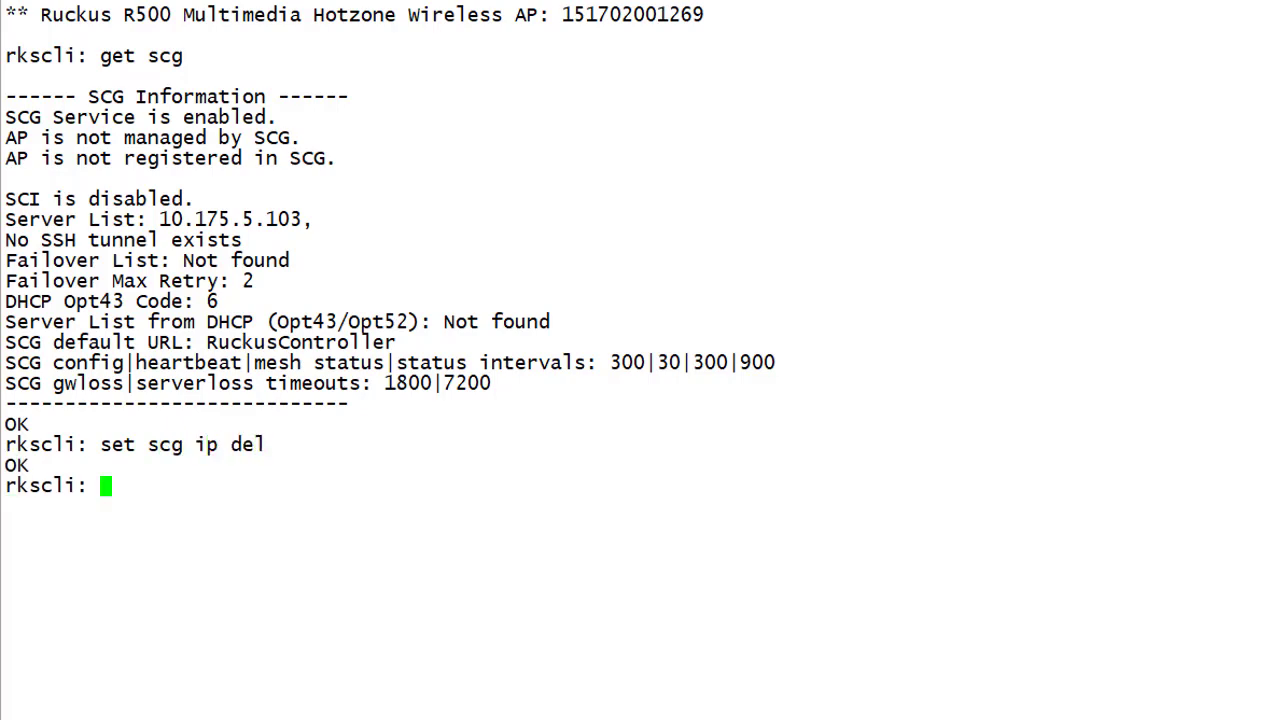
text(get scg)
key(Return)
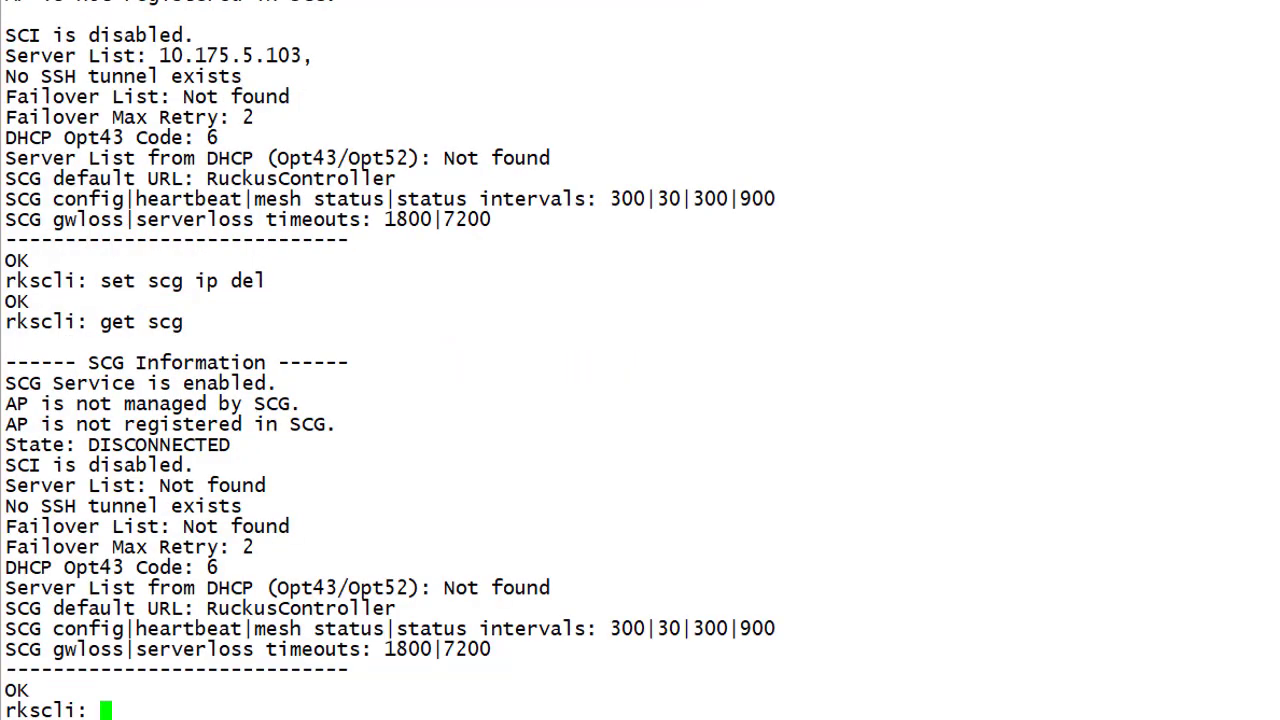
key(Return)
key(Return)
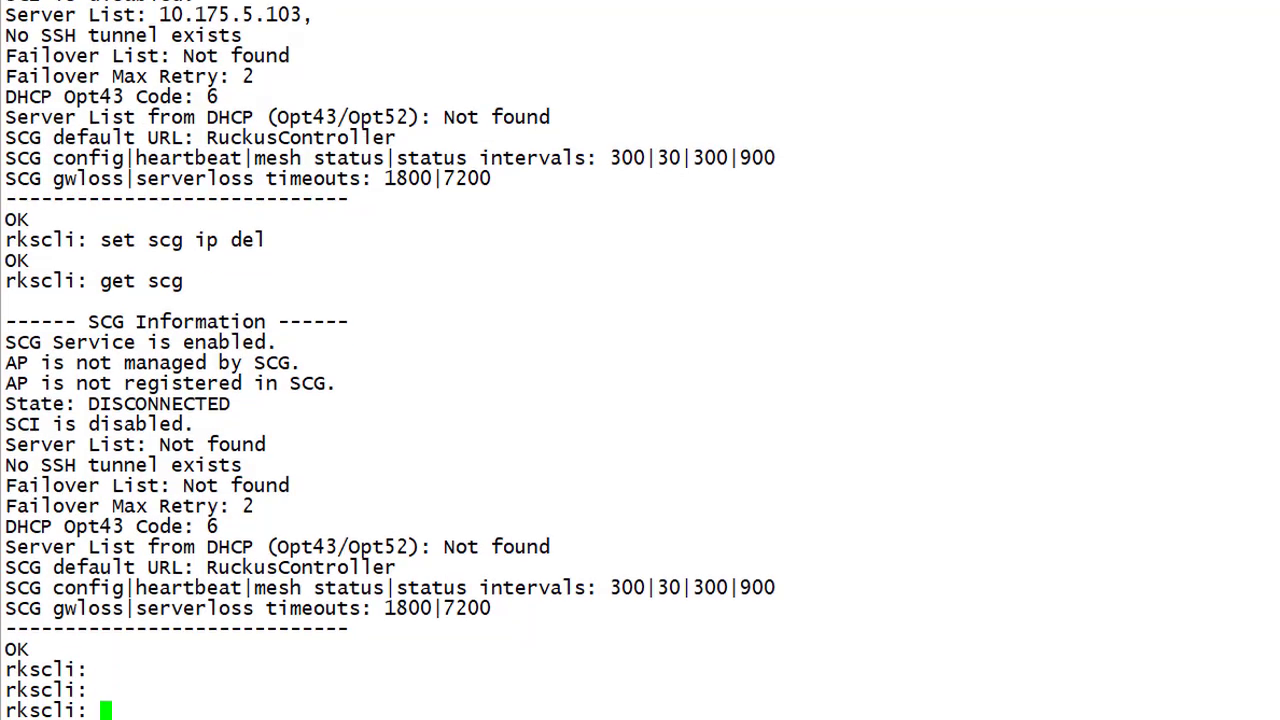
Set the access point's SCG server address to 10.175.5.103 with set scg ip and display the SCG information with get scg.
text(set scg ip )
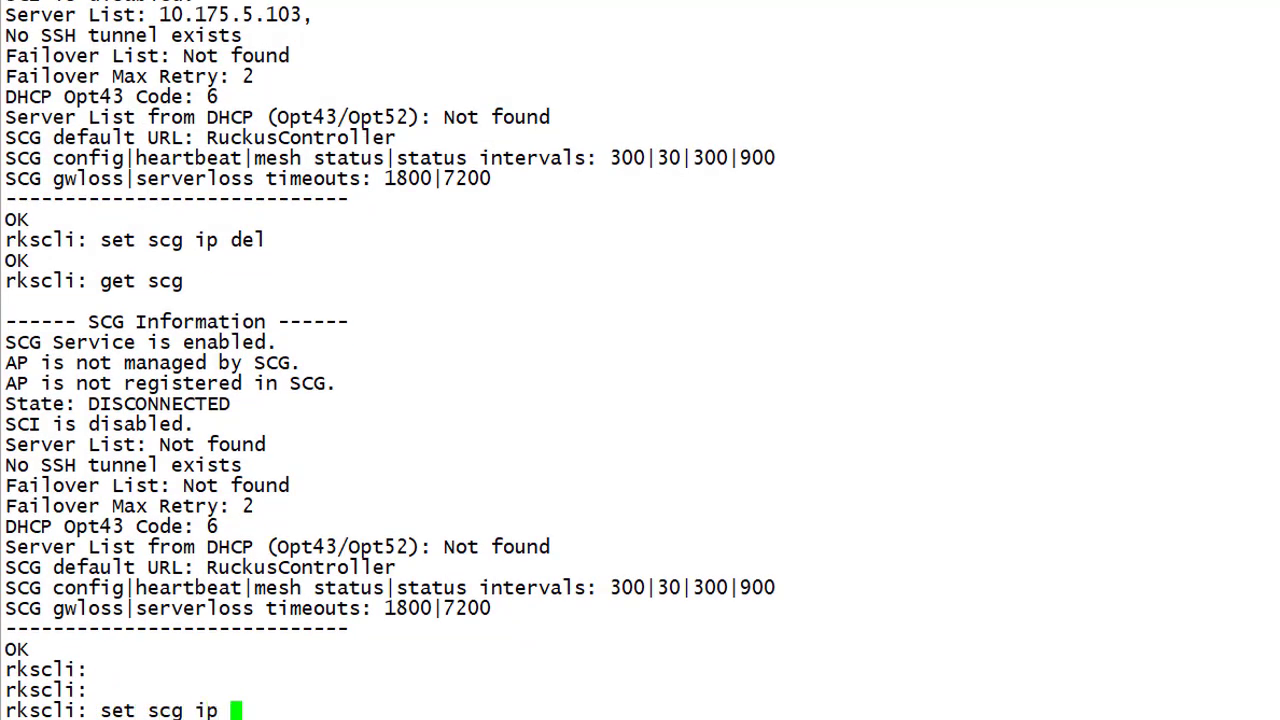
text(10.175)
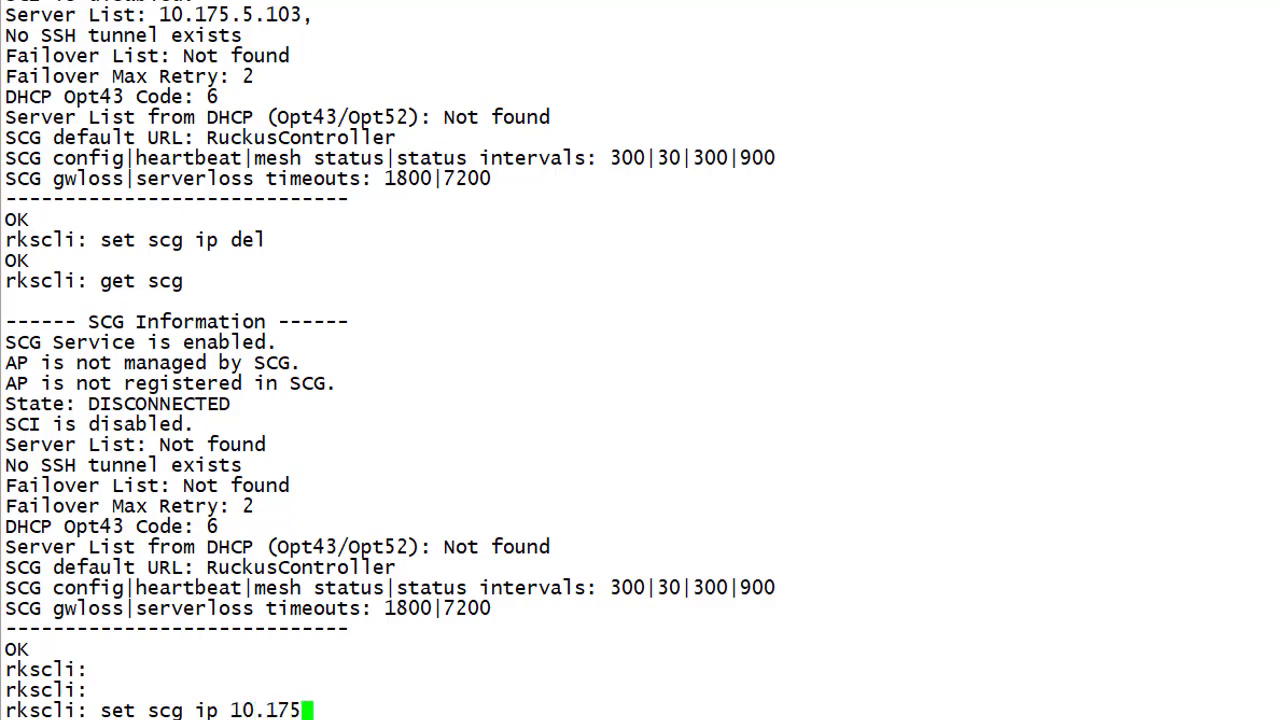
text(.5.103)
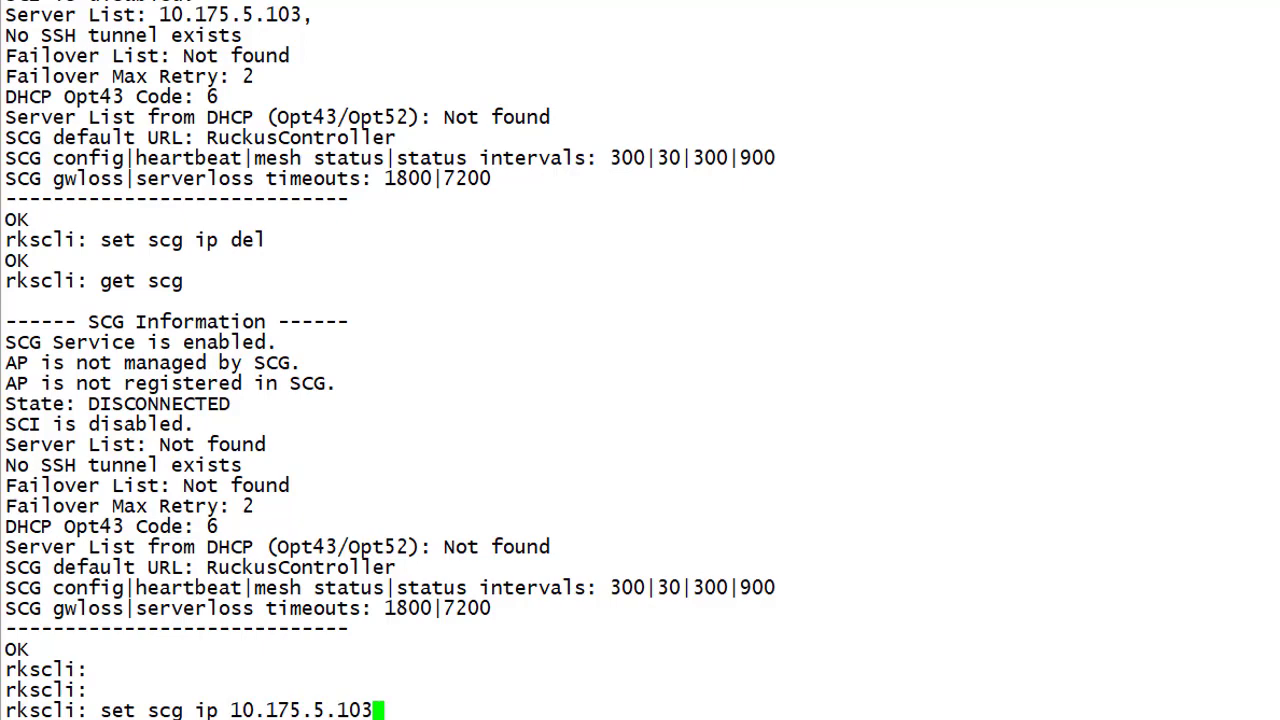
key(Return)
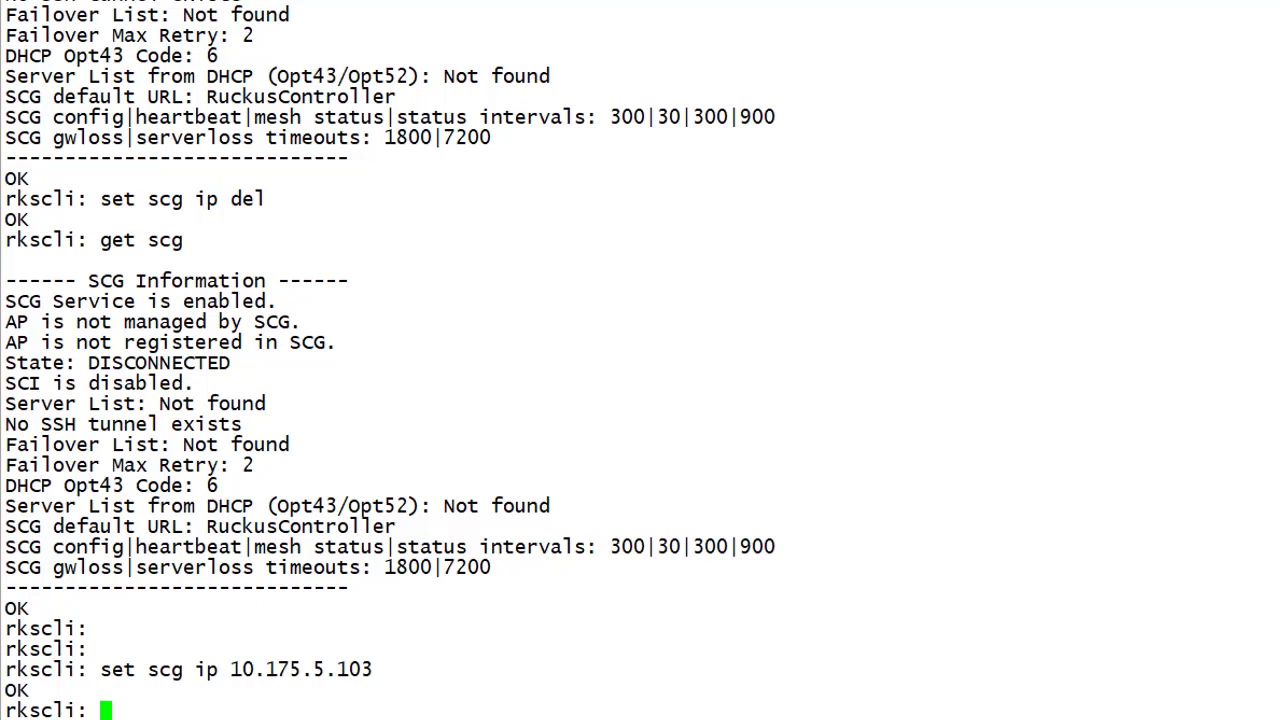
key(Return)
text(g)
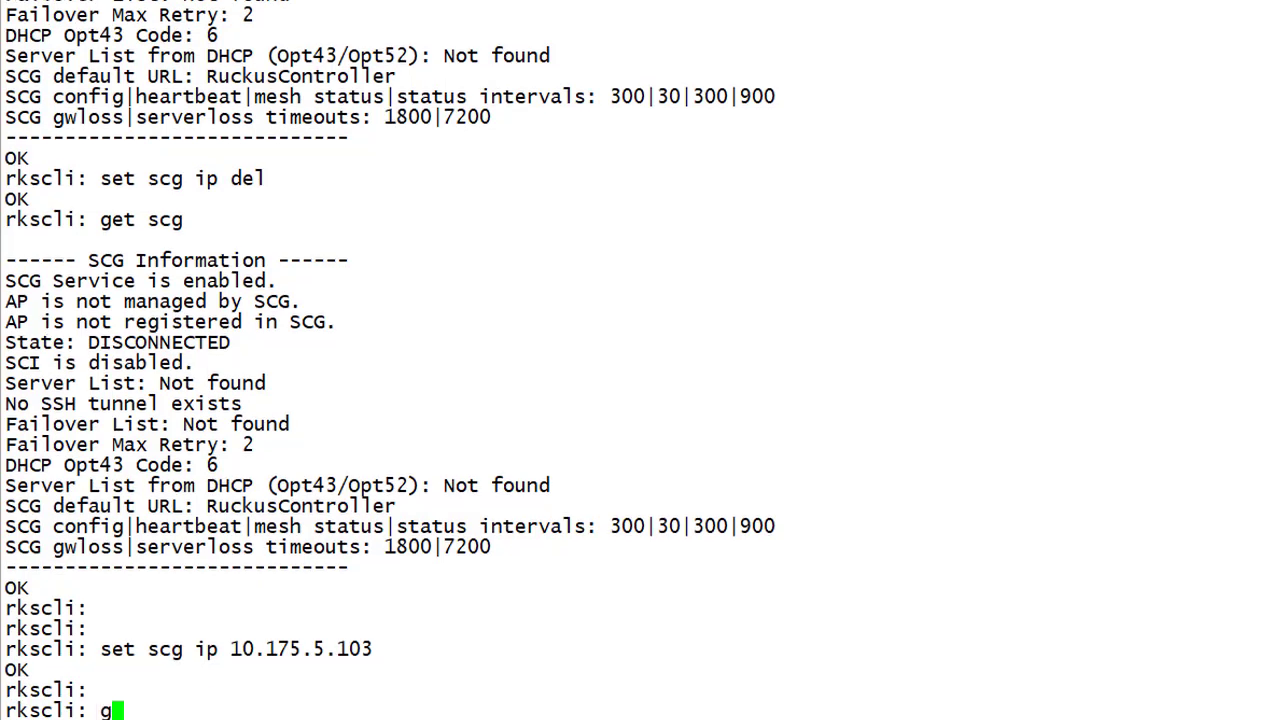
text(et scg)
key(Return)
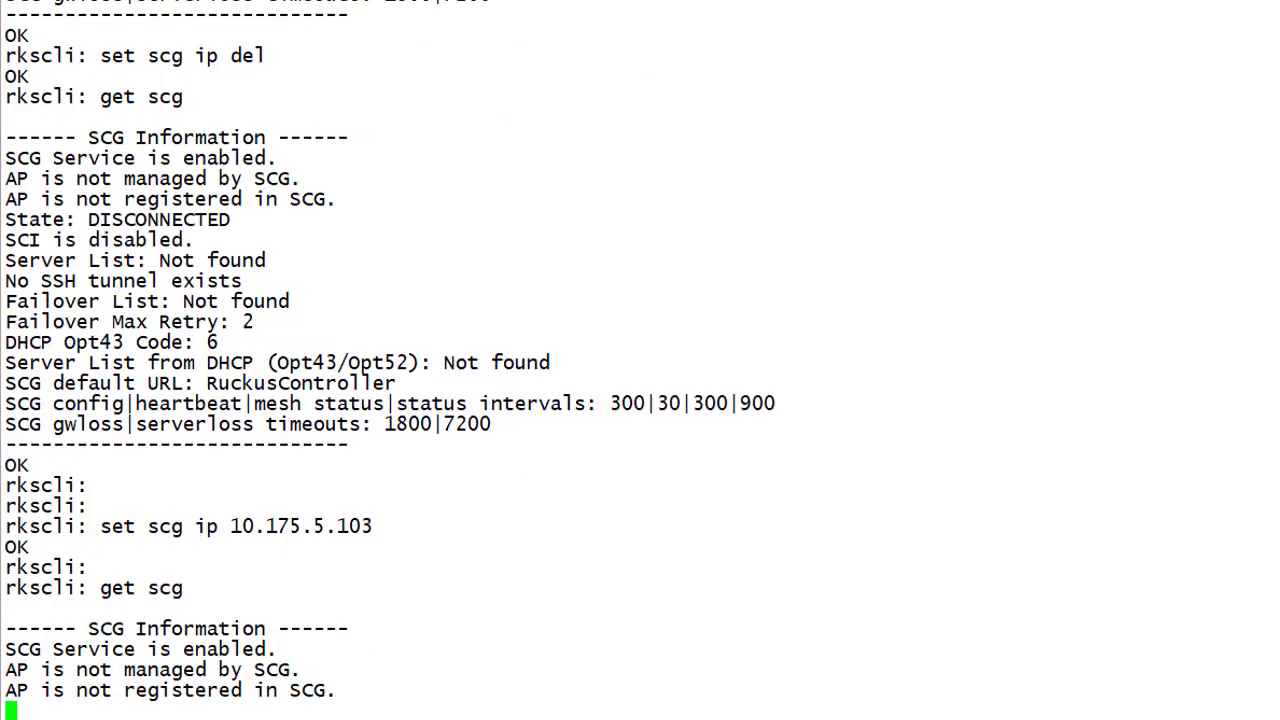
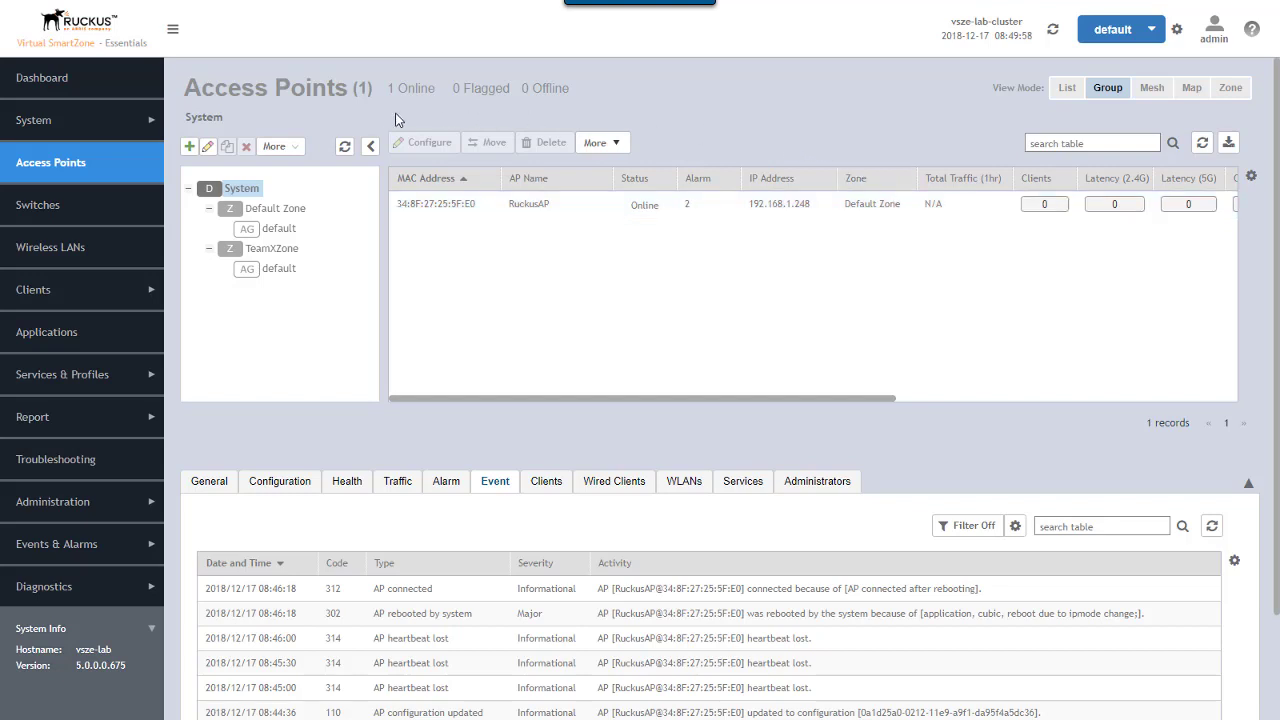
In the Virtual SmartZone Essentials AP settings, turn off automatic approval of all AP join requests and apply the change.
click(105, 123)
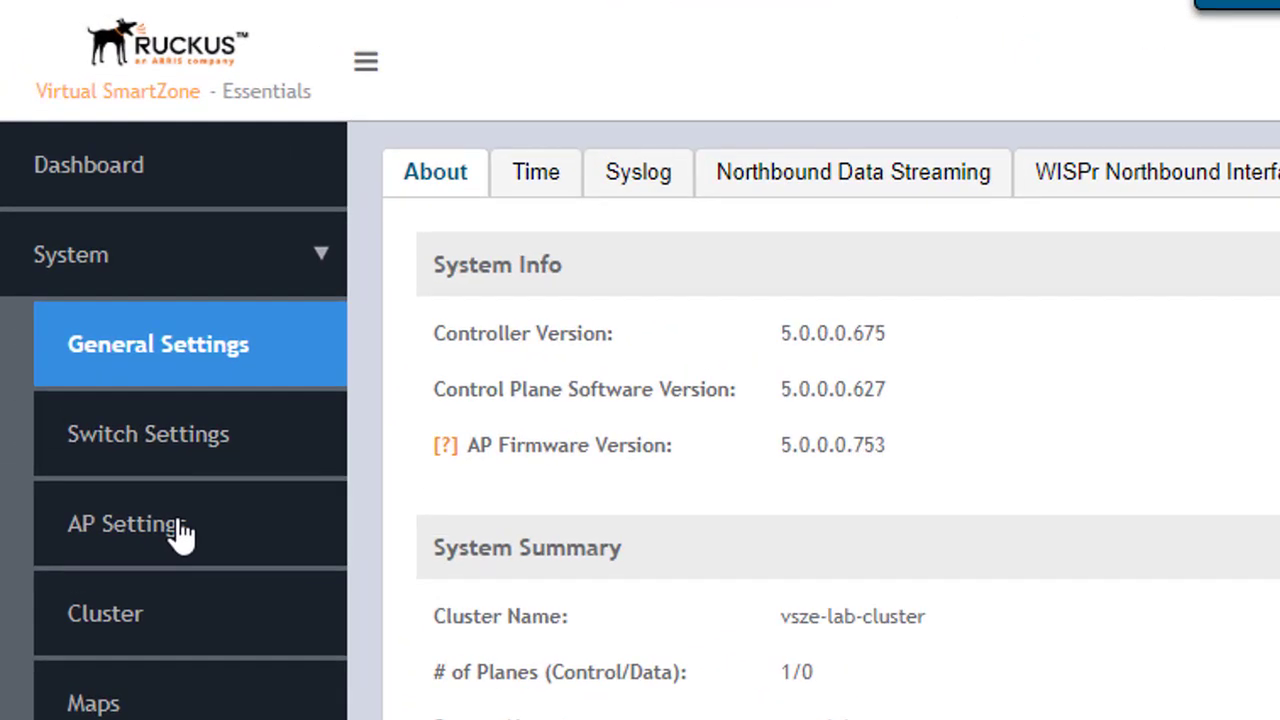
click(180, 535)
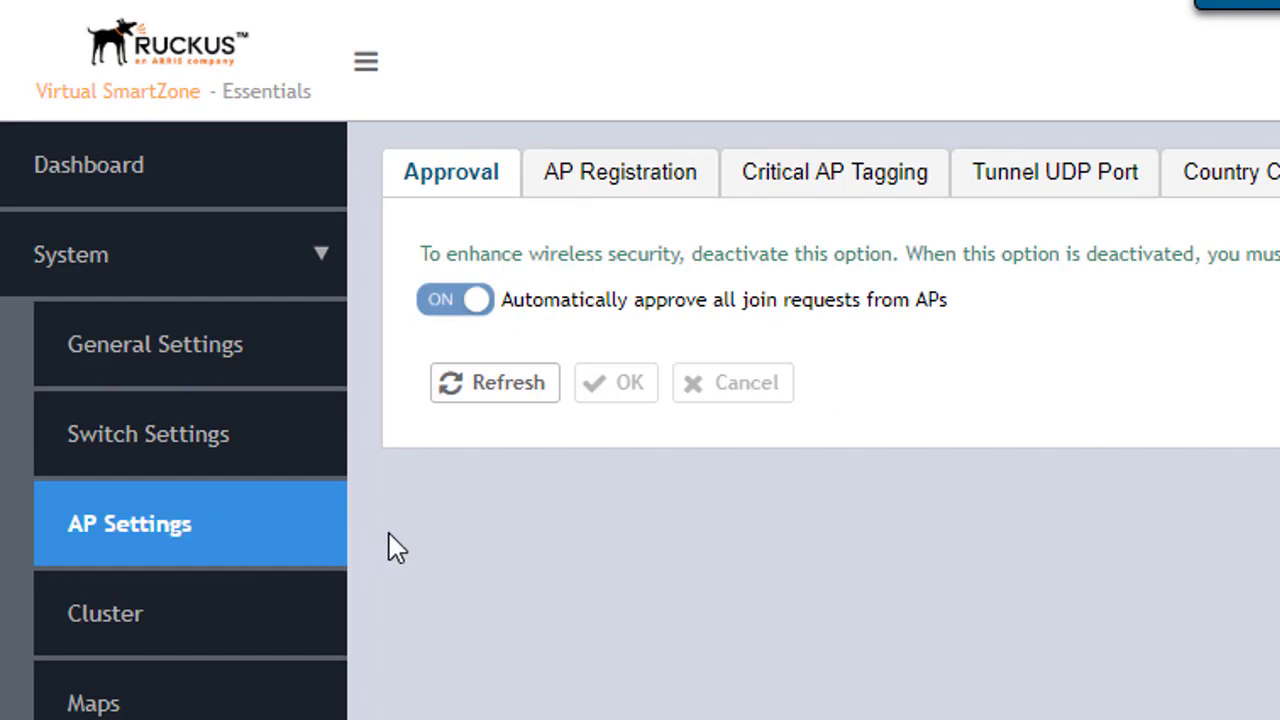
click(447, 312)
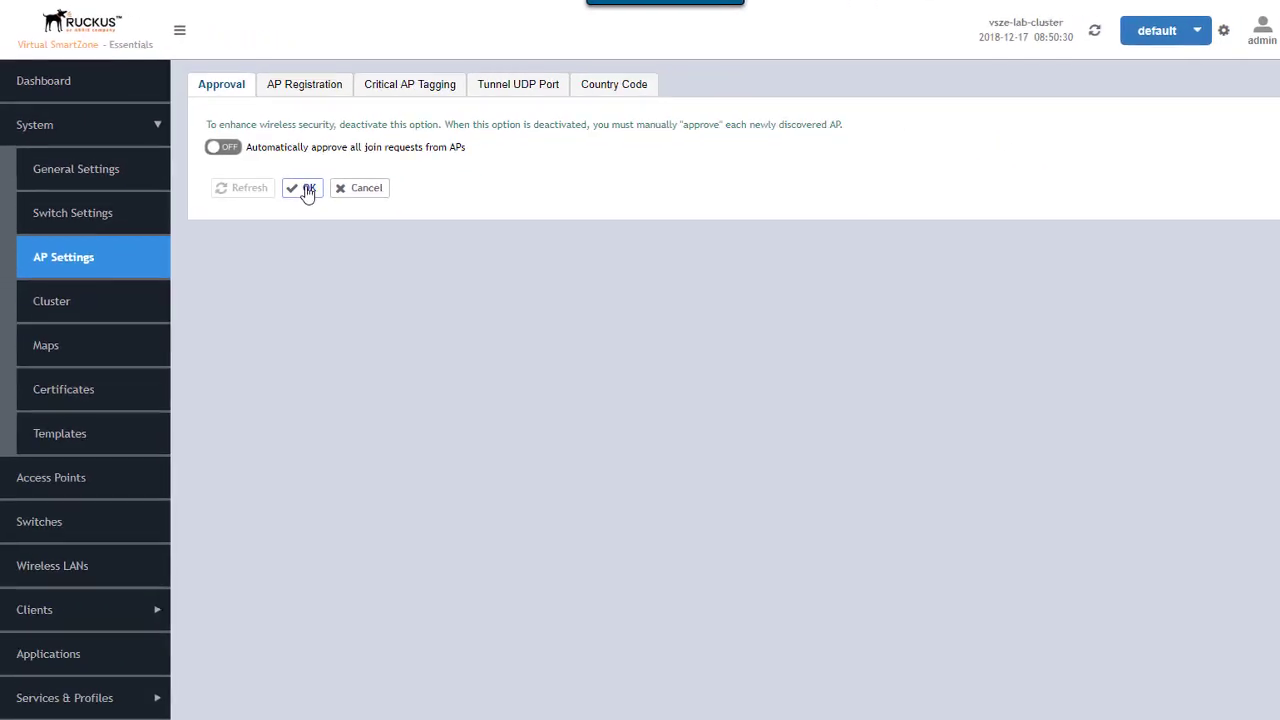
click(625, 388)
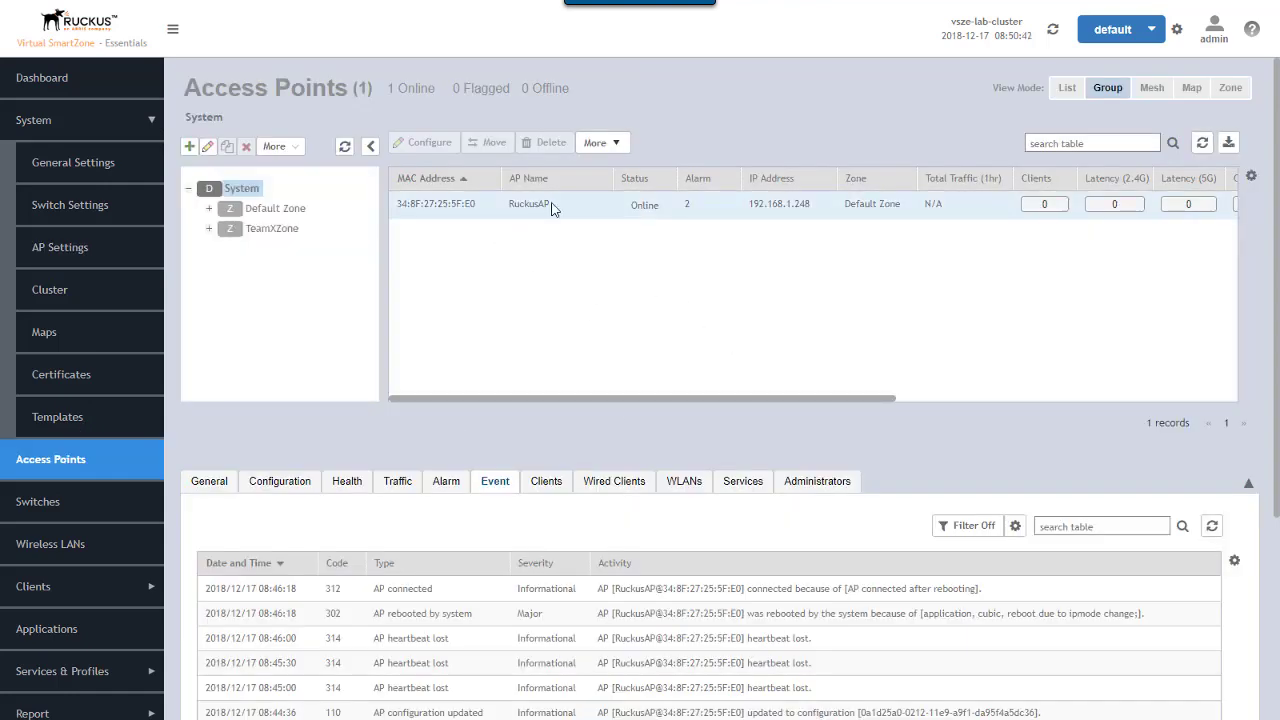
Move RuckusAP from the Default Zone to the default AP group of TeamXZone and show TeamXZone's access points.
click(617, 146)
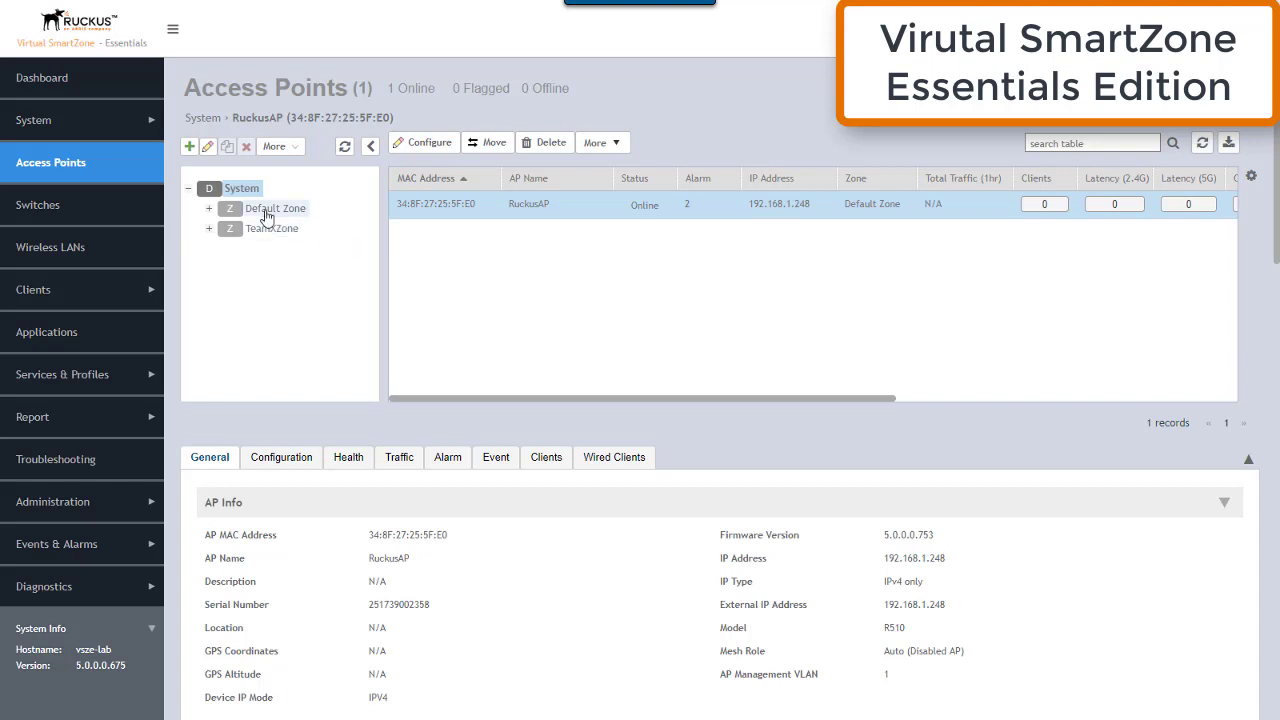
click(208, 214)
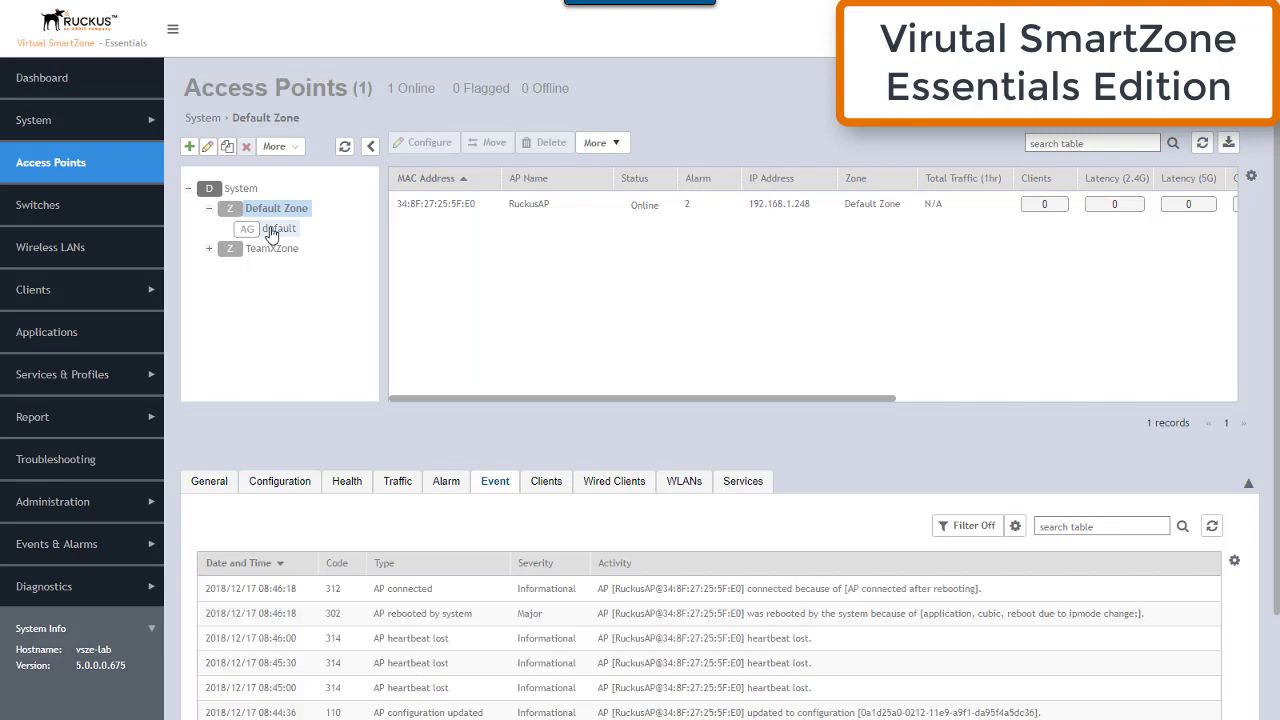
click(538, 206)
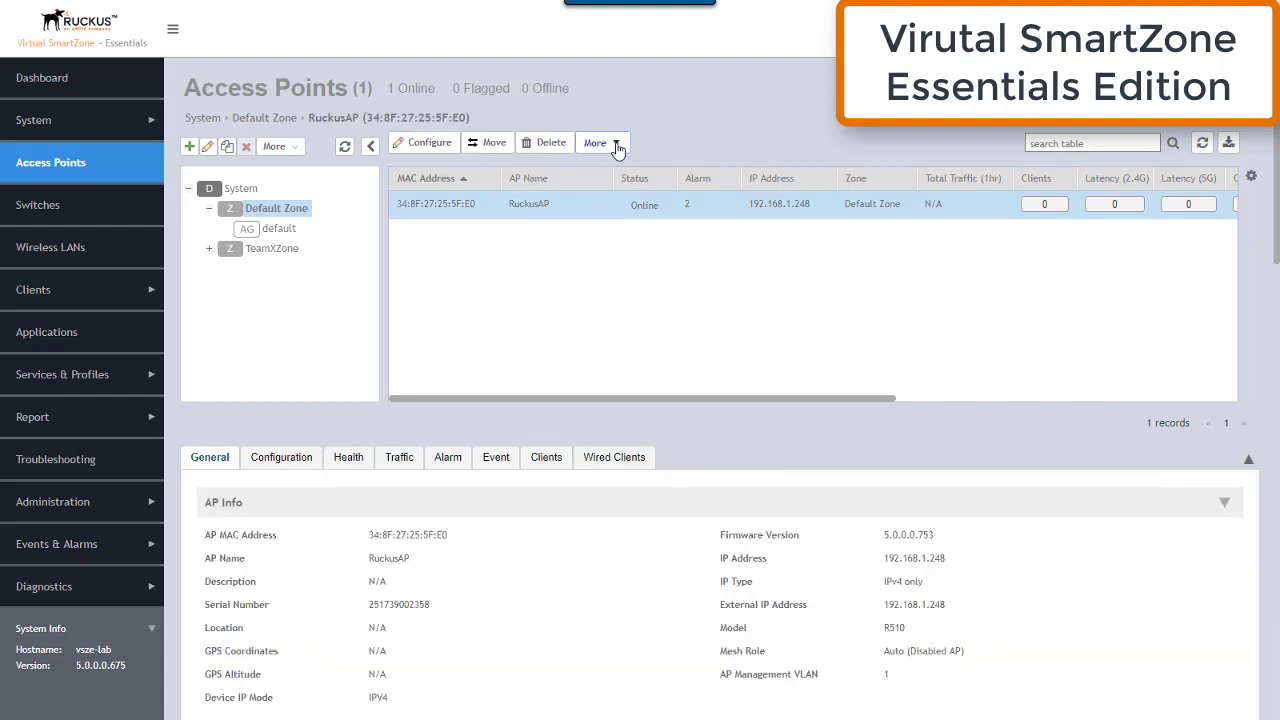
click(500, 145)
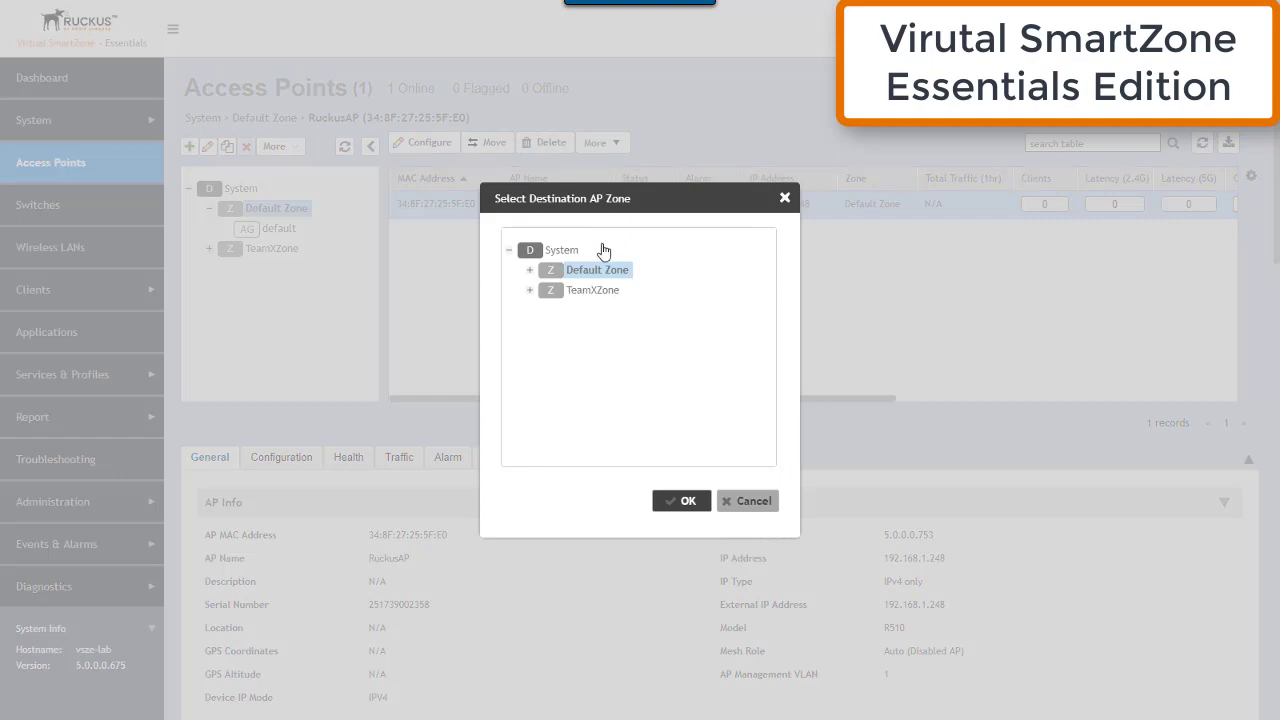
click(529, 290)
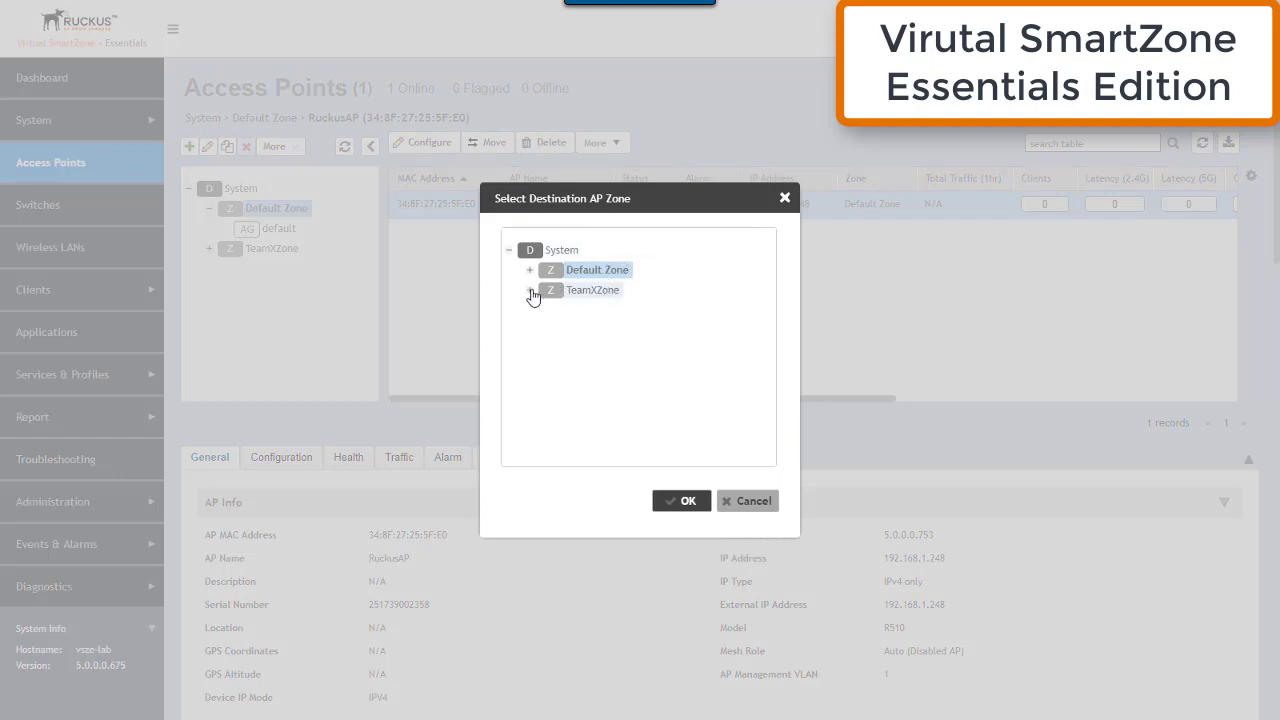
click(591, 295)
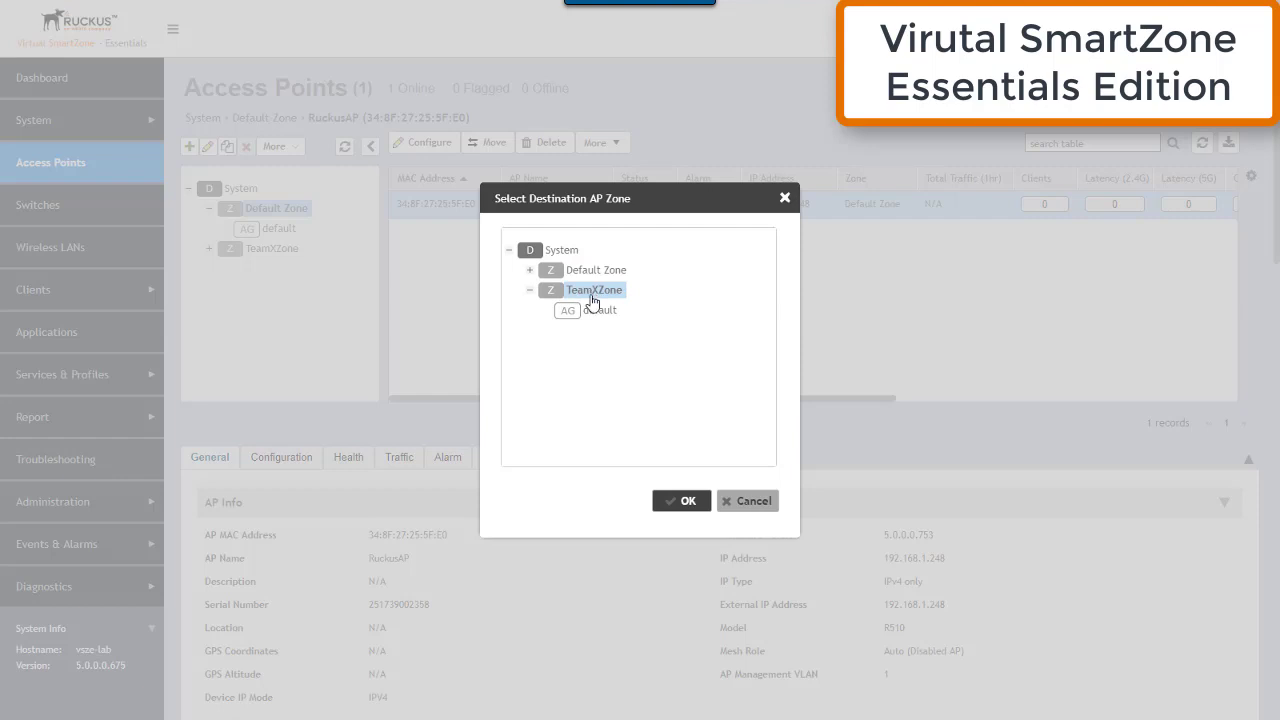
click(599, 311)
click(688, 502)
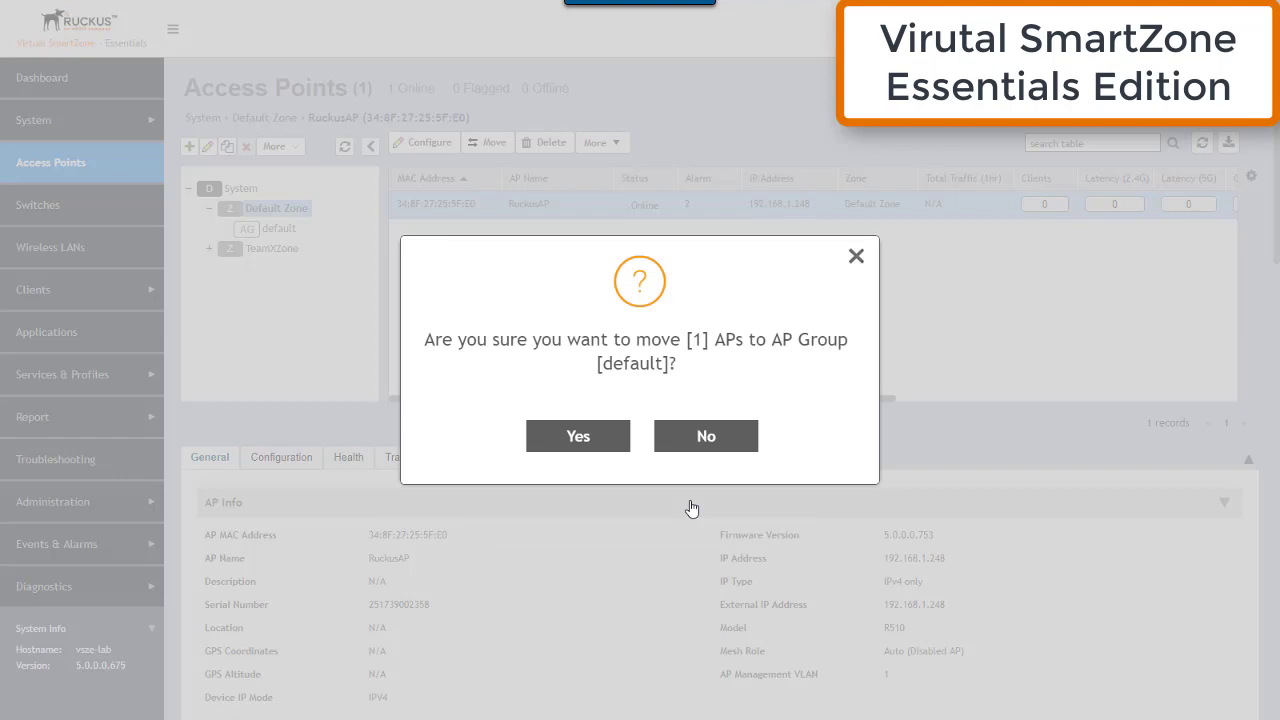
click(613, 448)
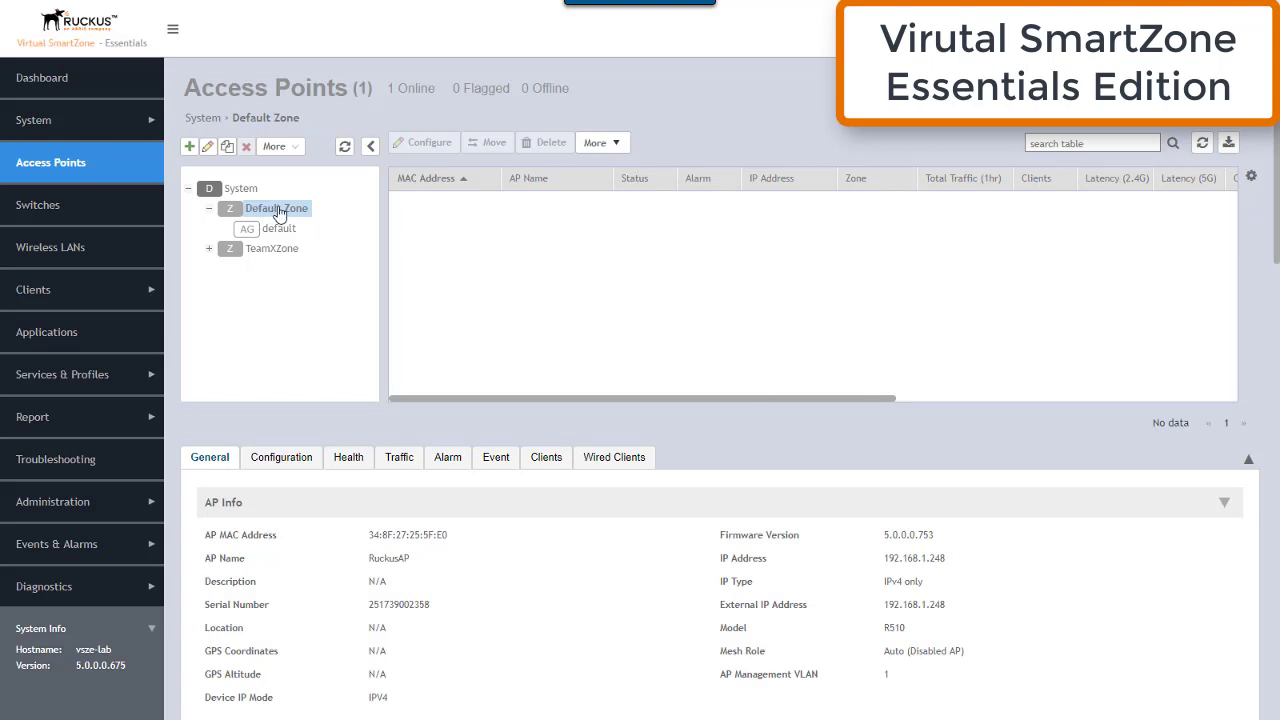
click(270, 256)
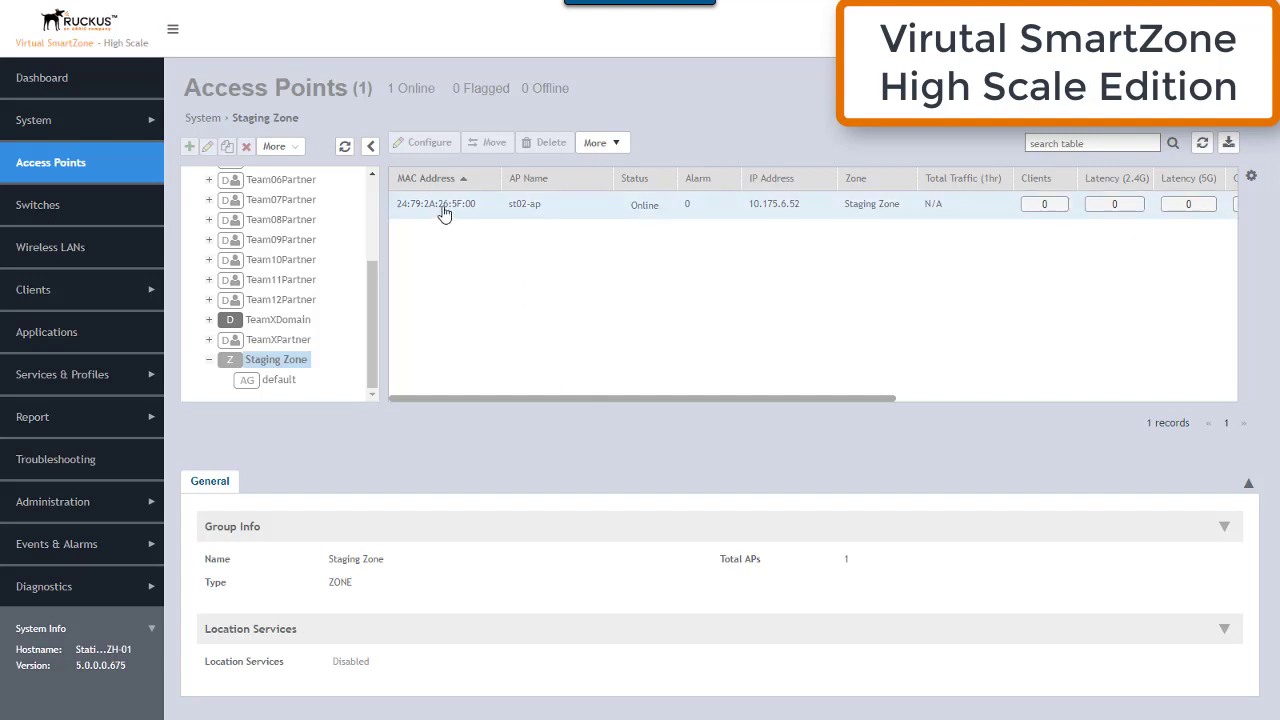
In Virtual SmartZone High Scale, move st02-ap from the Staging Zone's default group to PartnerXZone under TeamXPartner's PartnerXDomain.
click(287, 382)
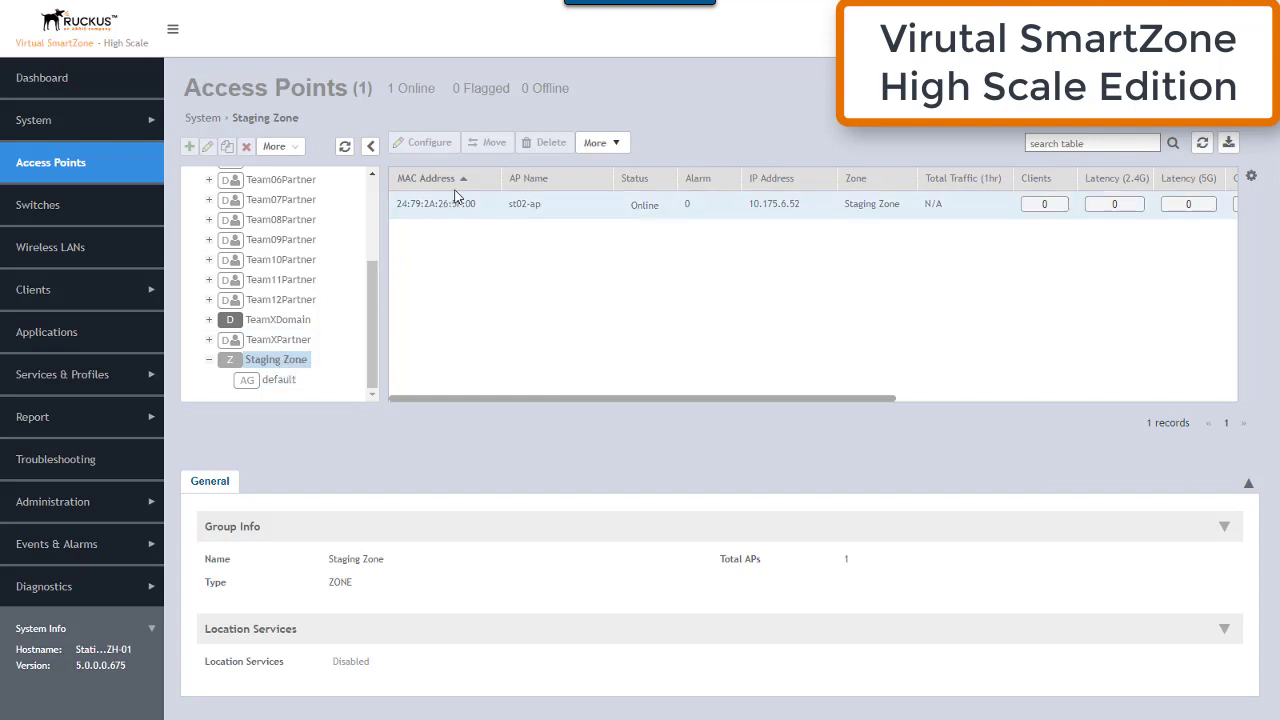
click(555, 208)
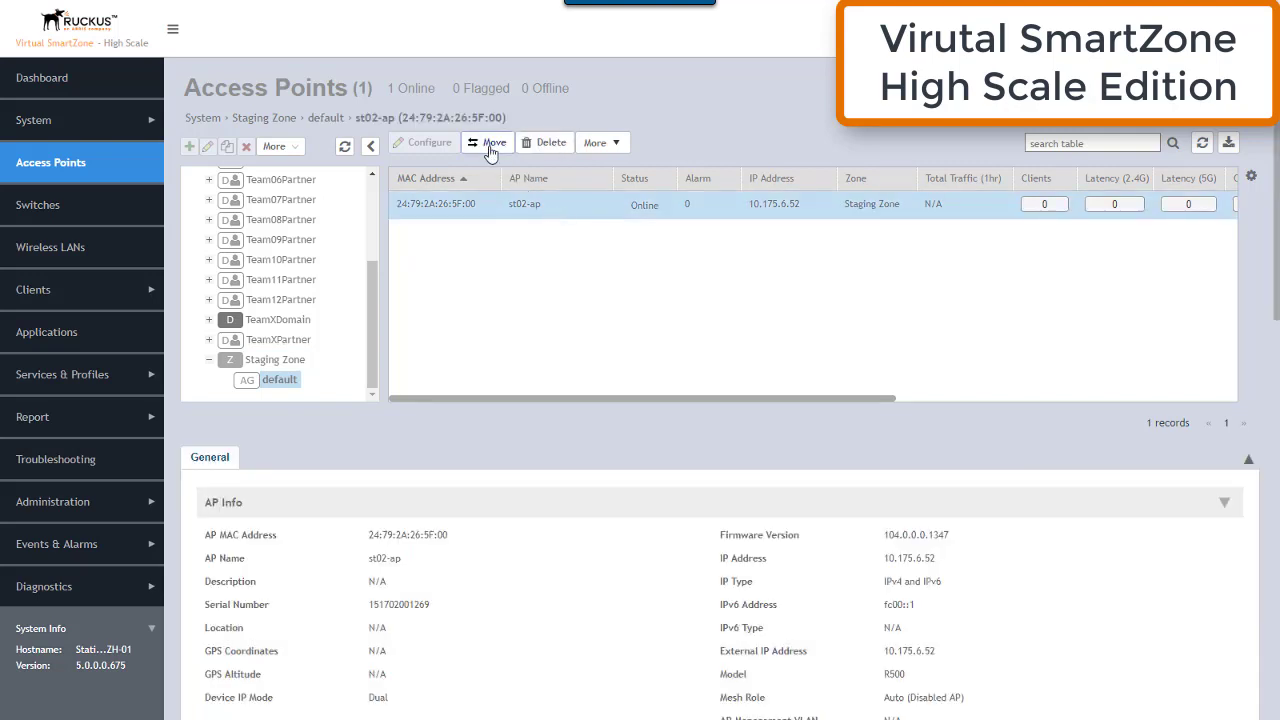
click(491, 144)
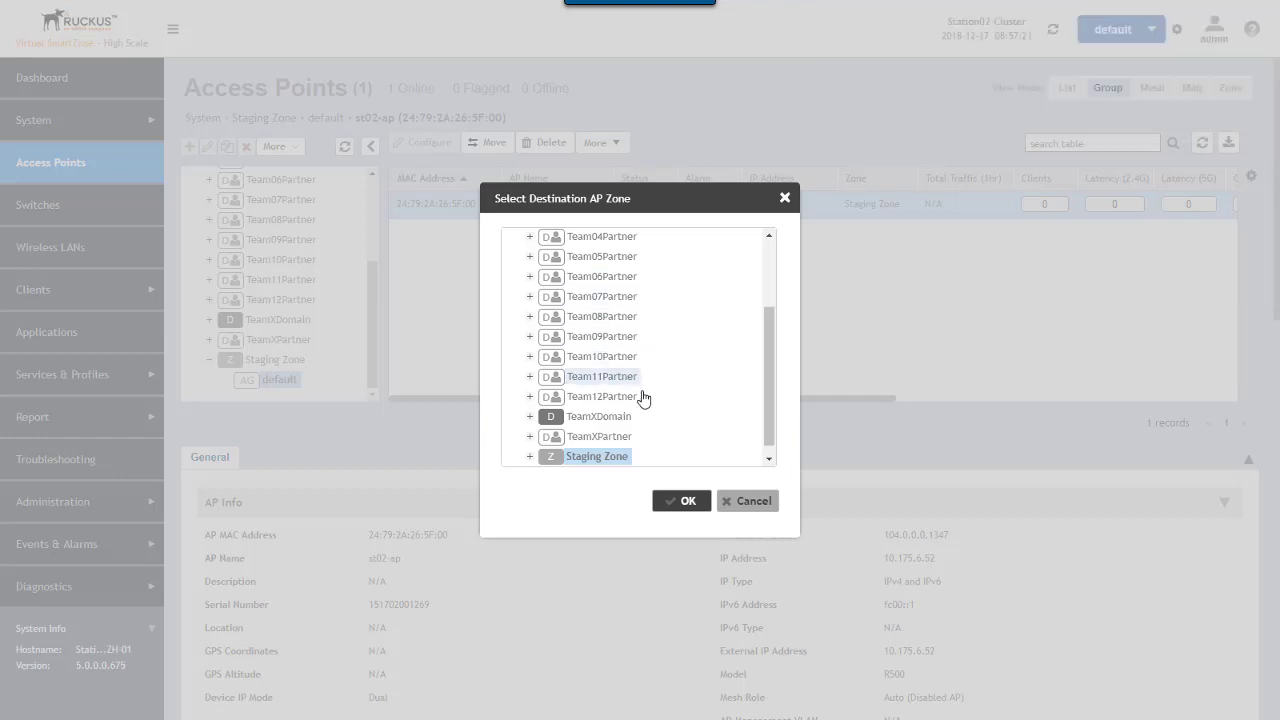
click(530, 436)
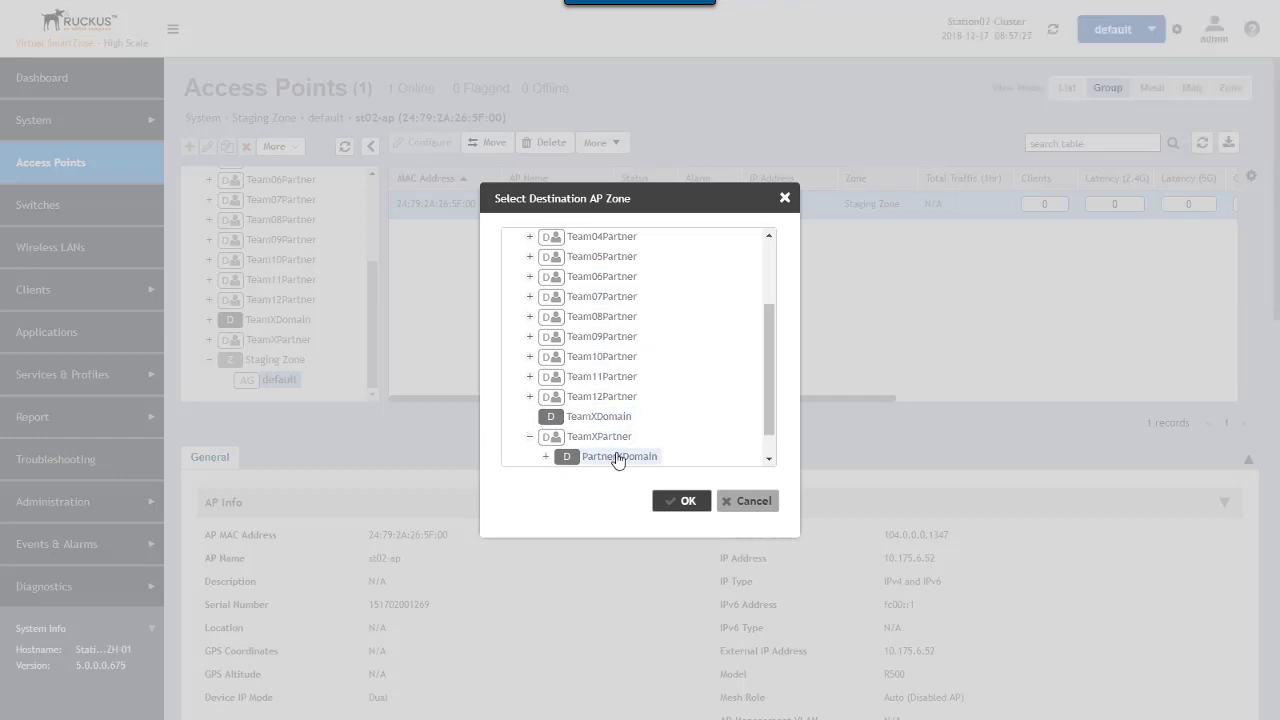
scroll(620, 457, down, 1)
click(545, 424)
click(630, 444)
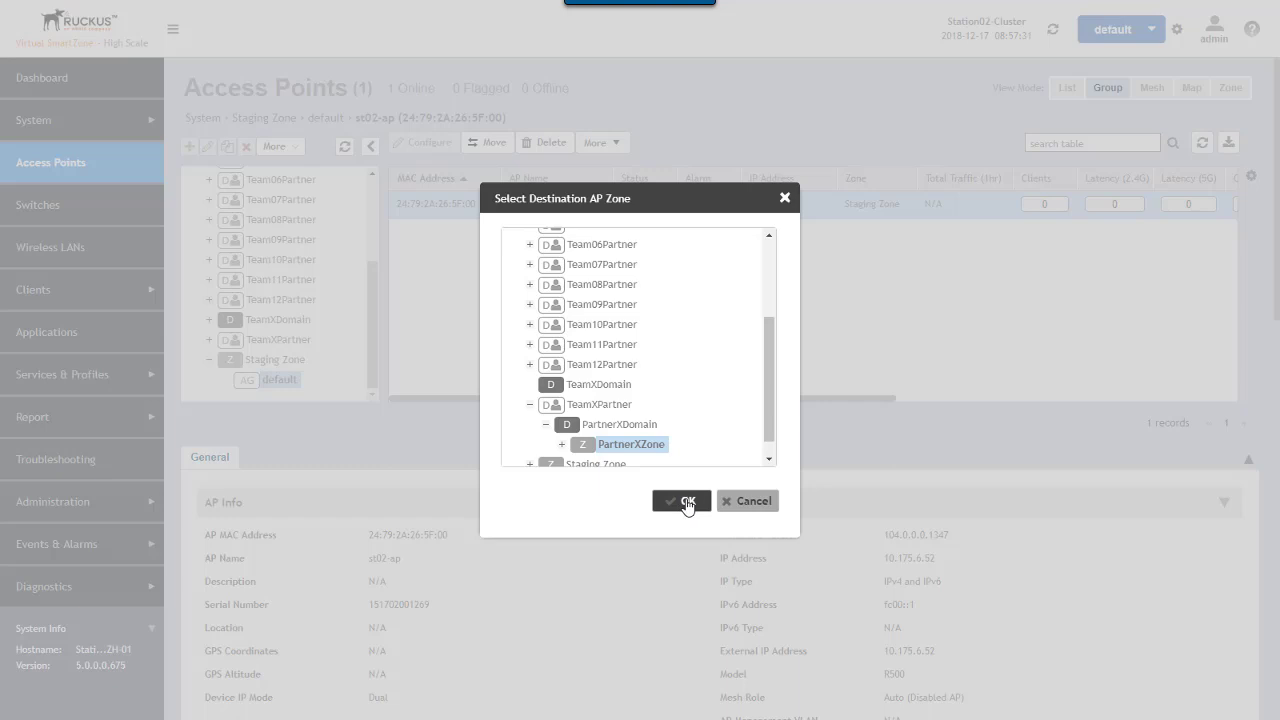
click(686, 502)
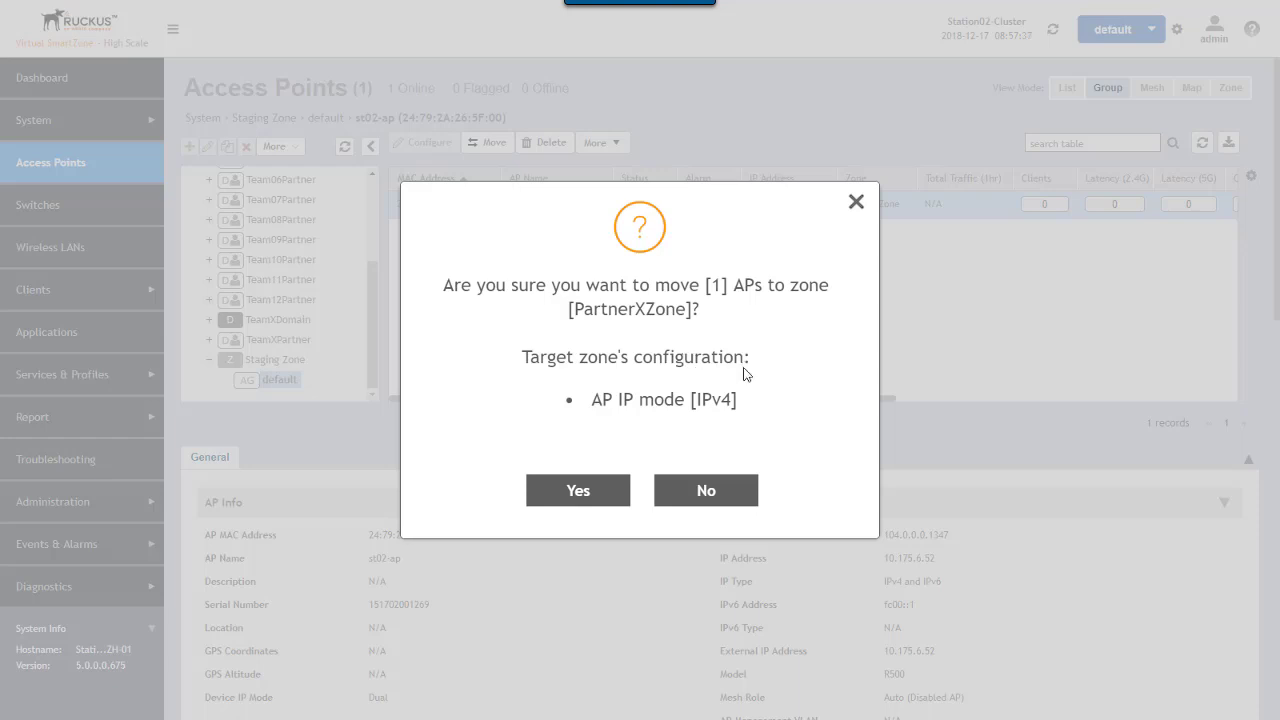
click(580, 490)
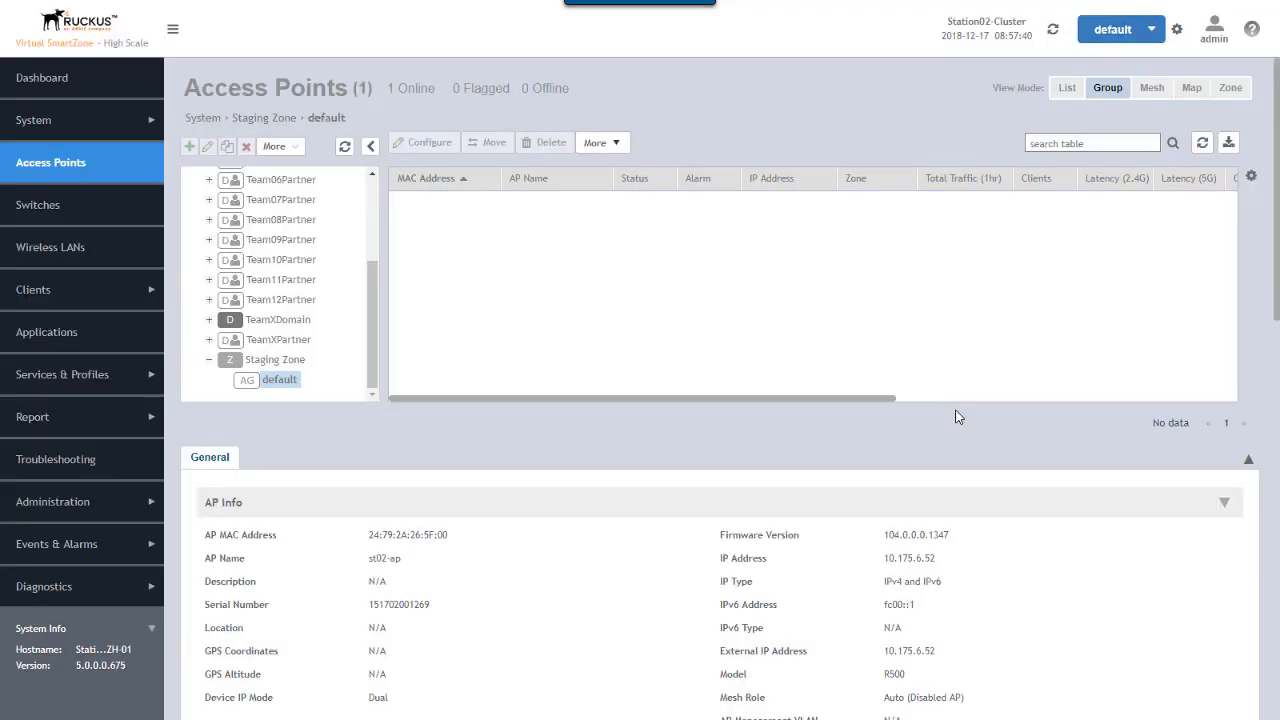
Show the access points of PartnerXZone under TeamXPartner's PartnerXDomain.
click(209, 341)
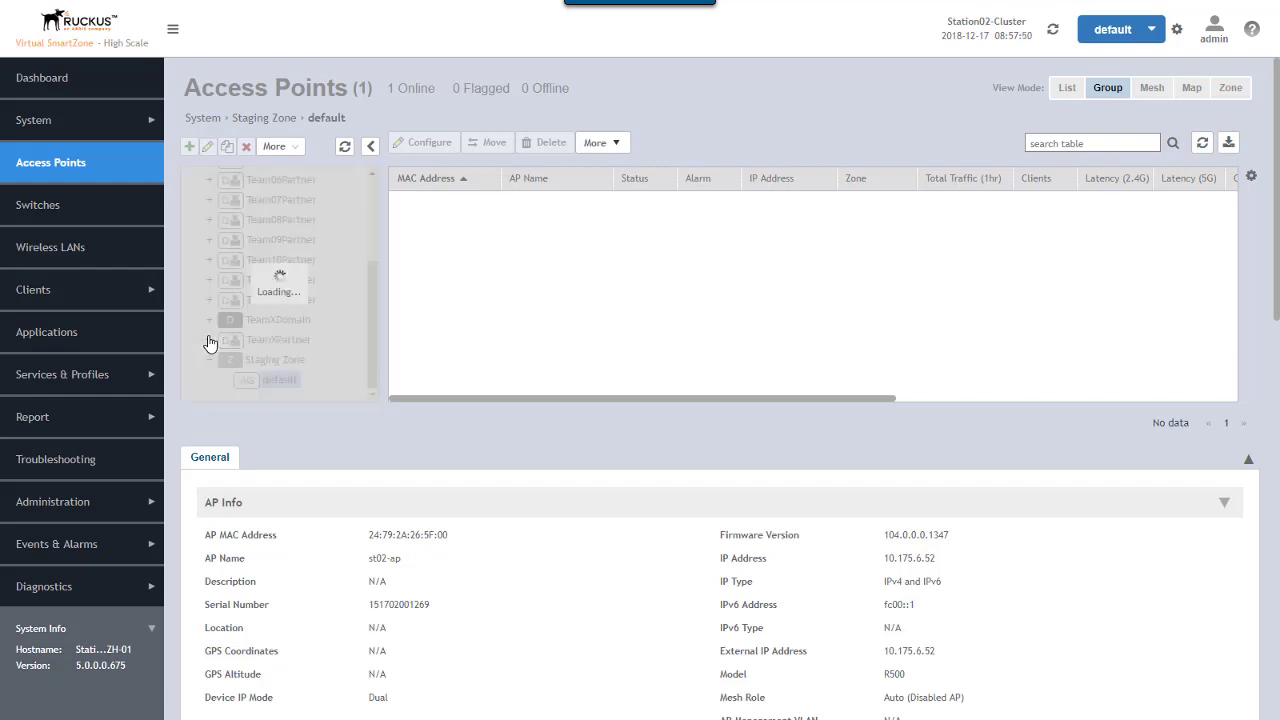
click(225, 359)
click(292, 382)
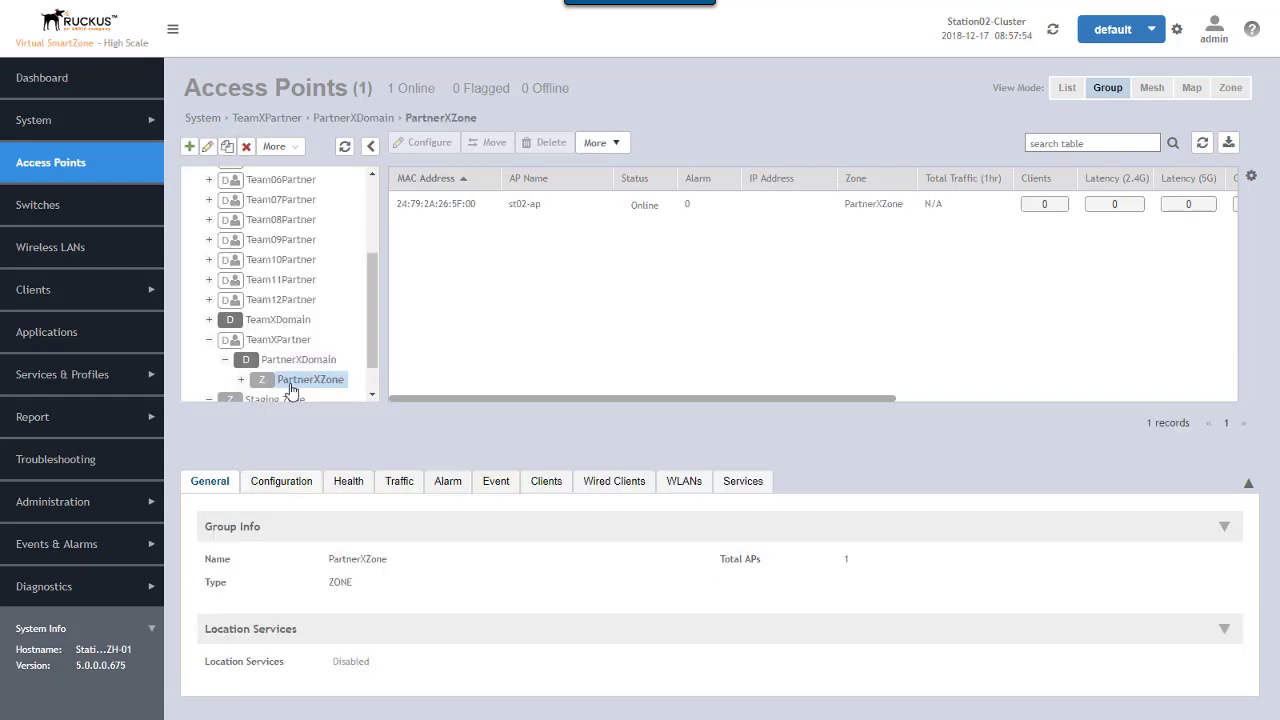
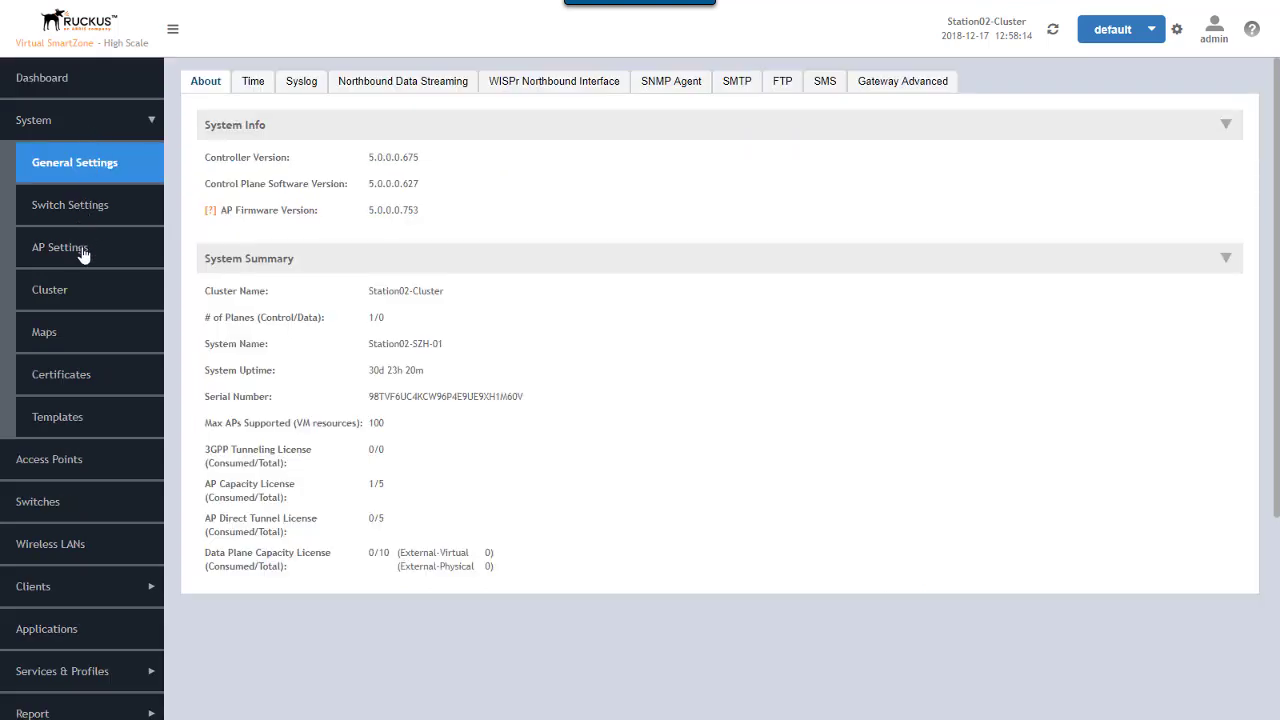
Start a new AP registration rule in the AP settings with description PartnerXRule and zone PartnerXZone.
click(84, 252)
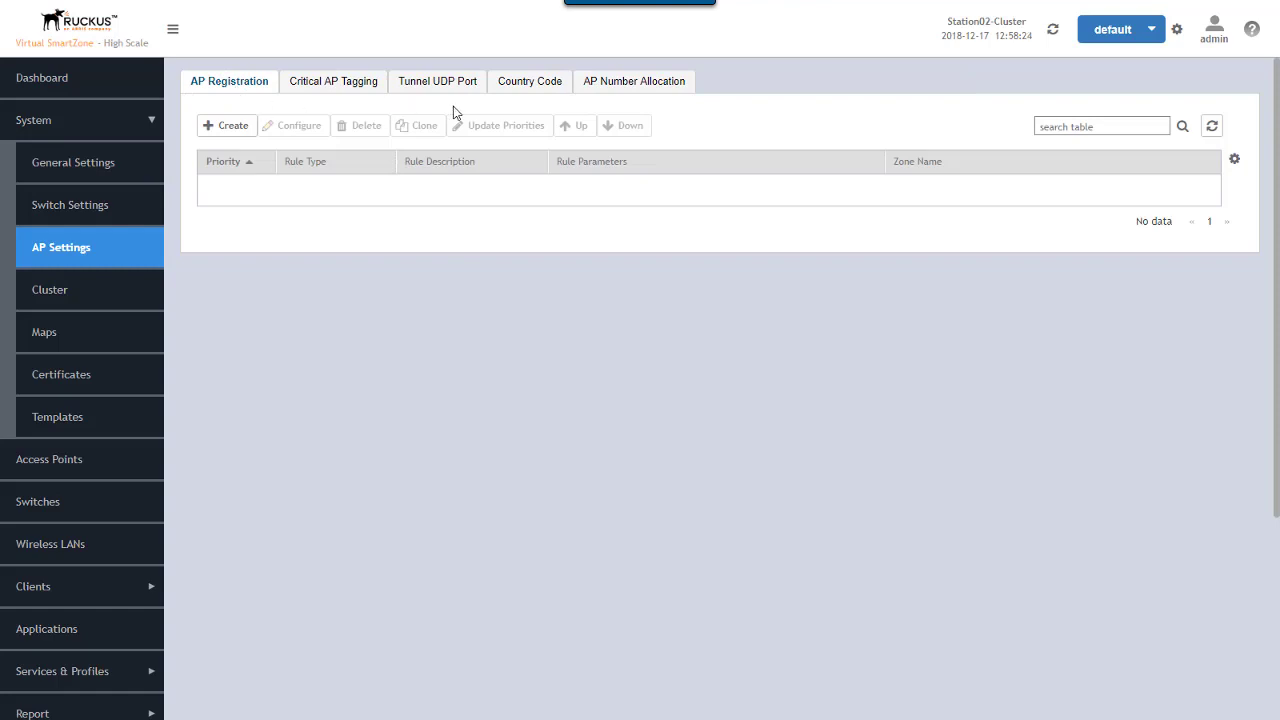
click(242, 131)
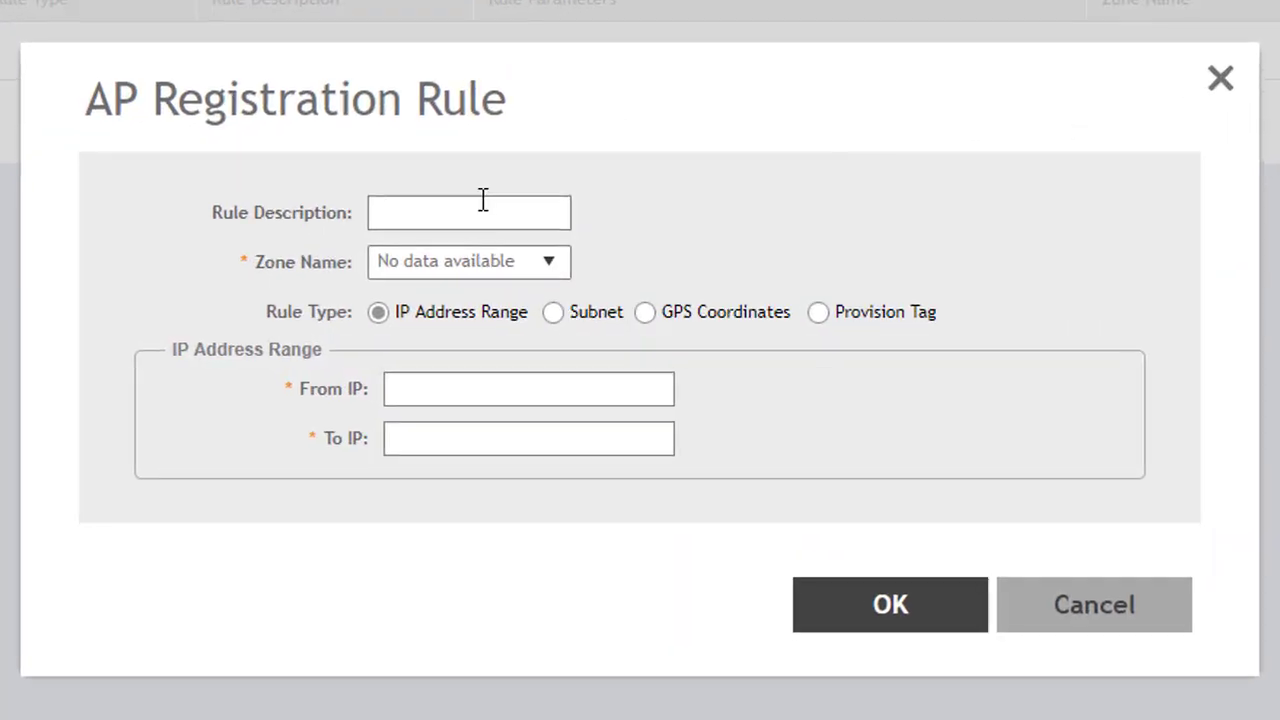
click(512, 230)
text(PartnerXRul)
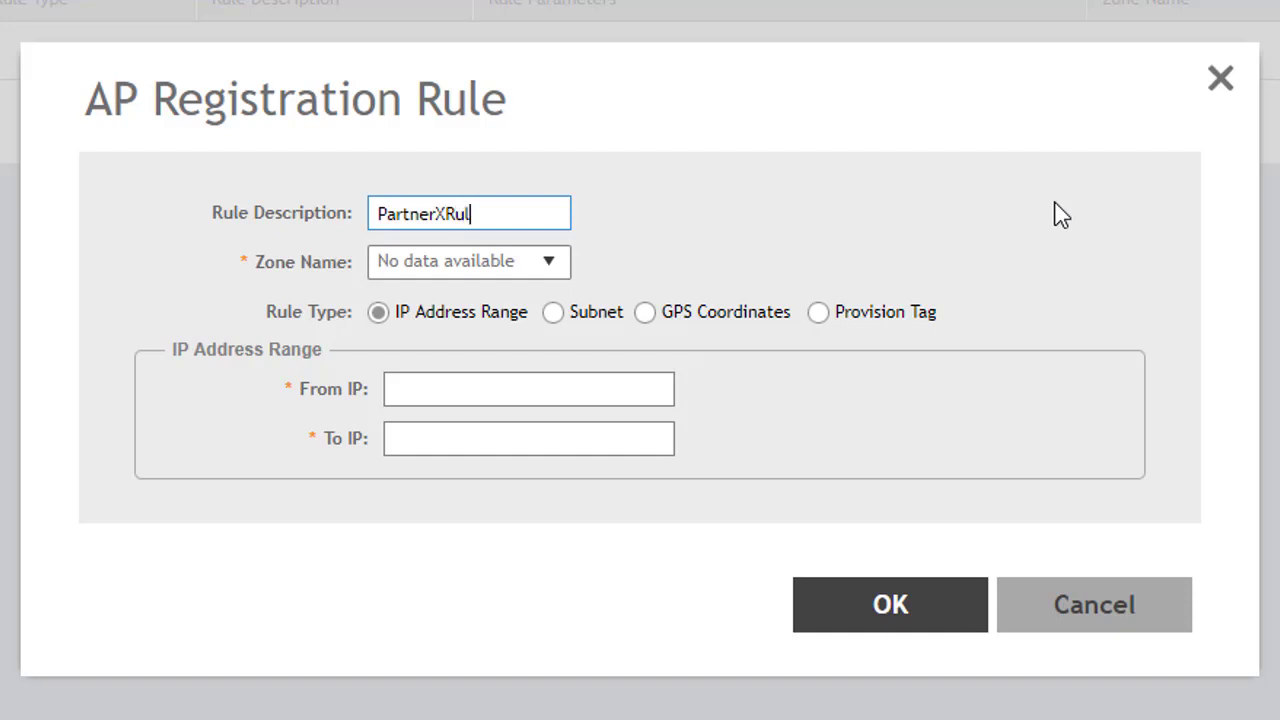
text(e)
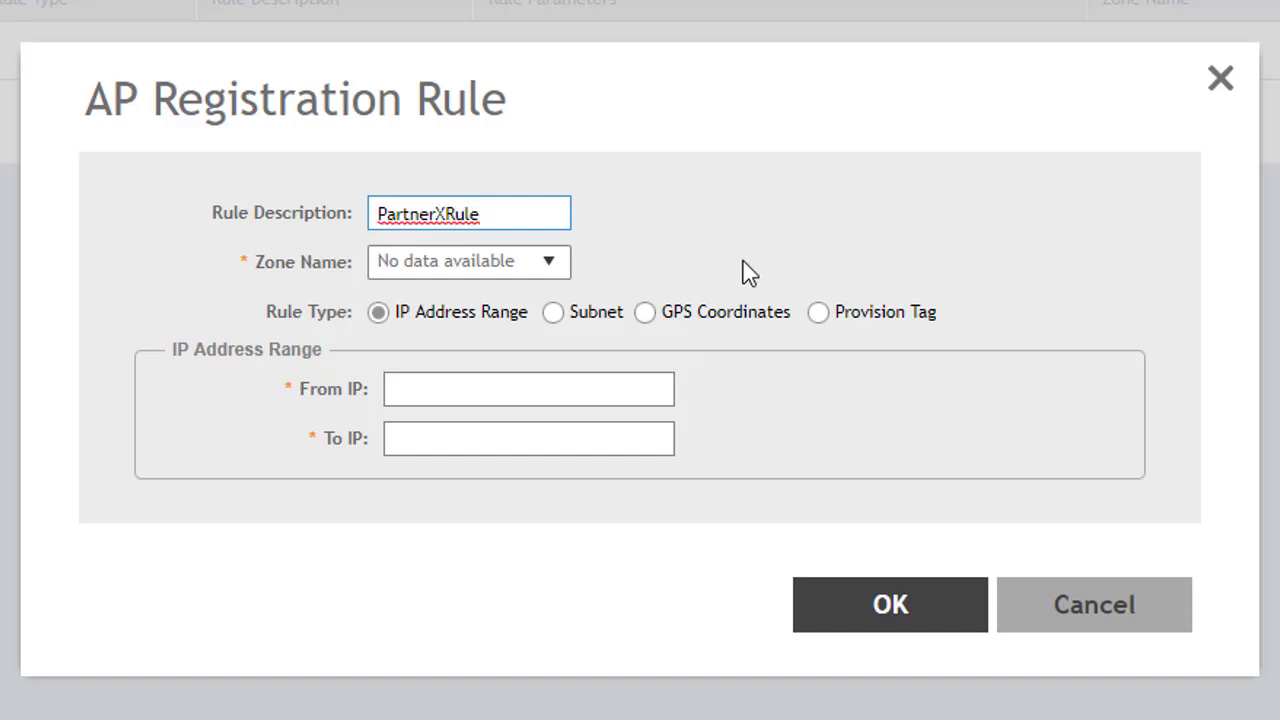
click(549, 265)
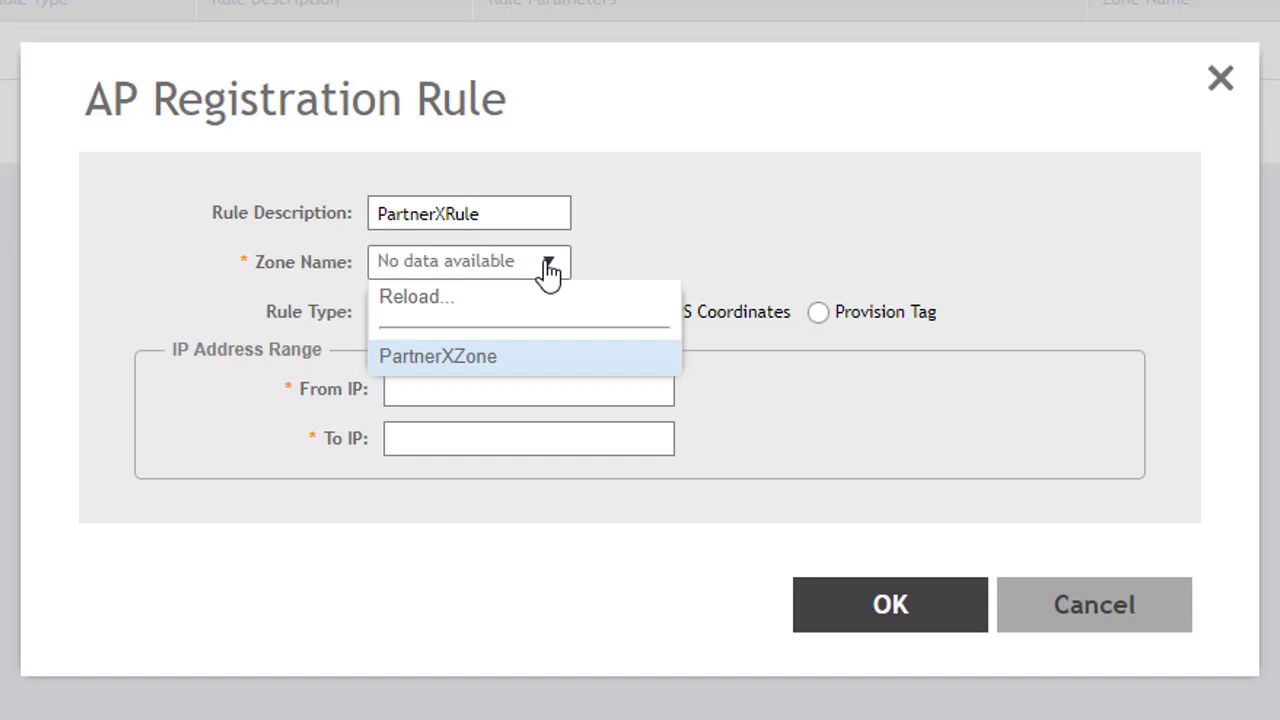
click(479, 362)
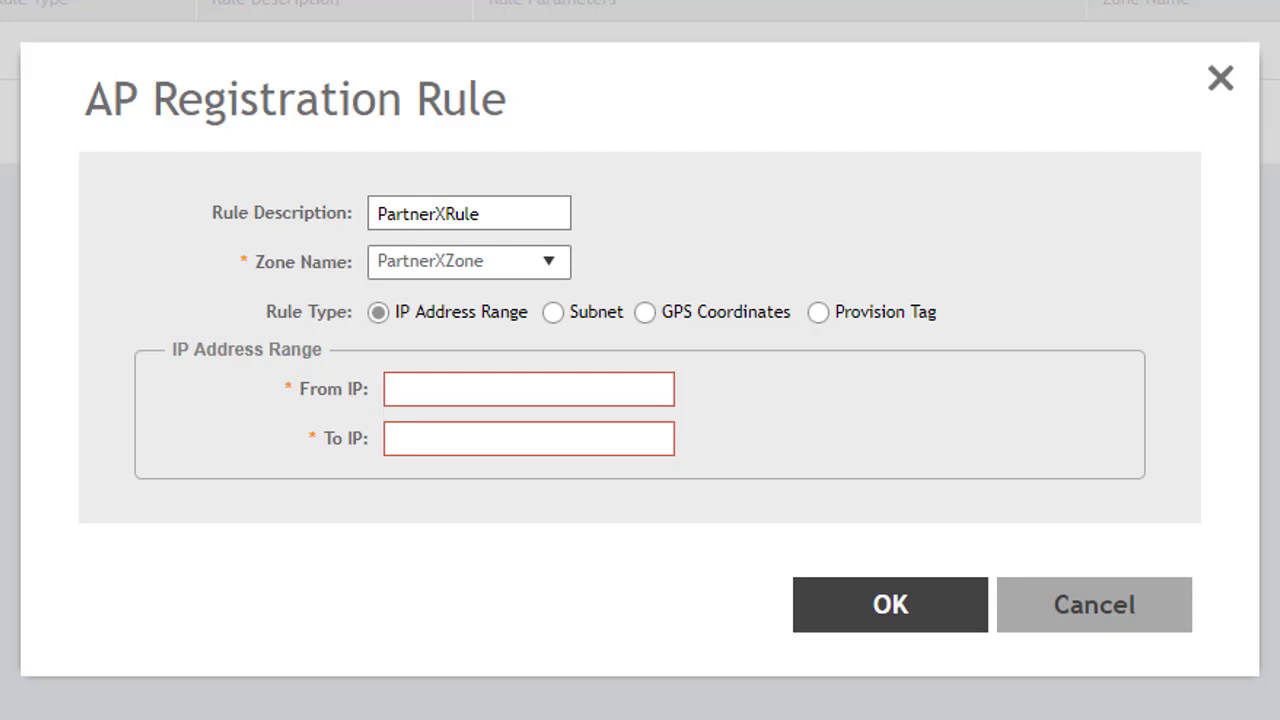
Review the fields of the Subnet, GPS Coordinates and Provision Tag rule types for the registration rule.
click(556, 318)
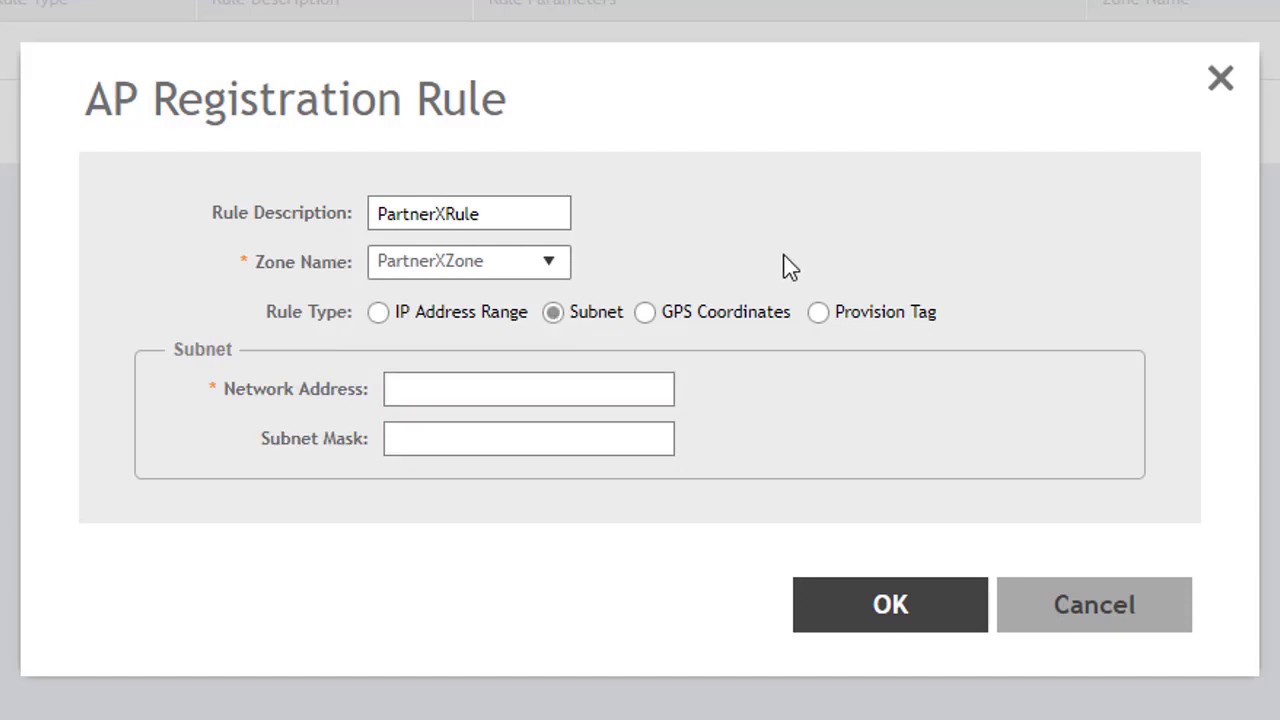
click(645, 316)
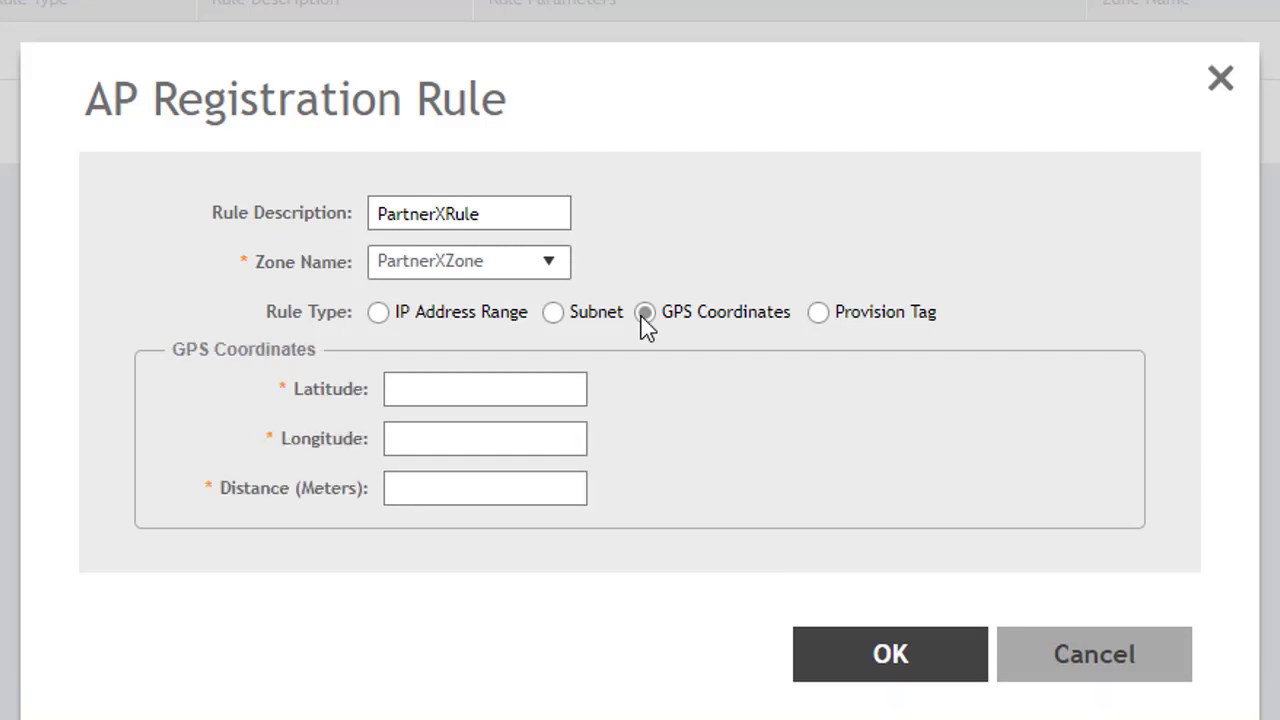
click(821, 313)
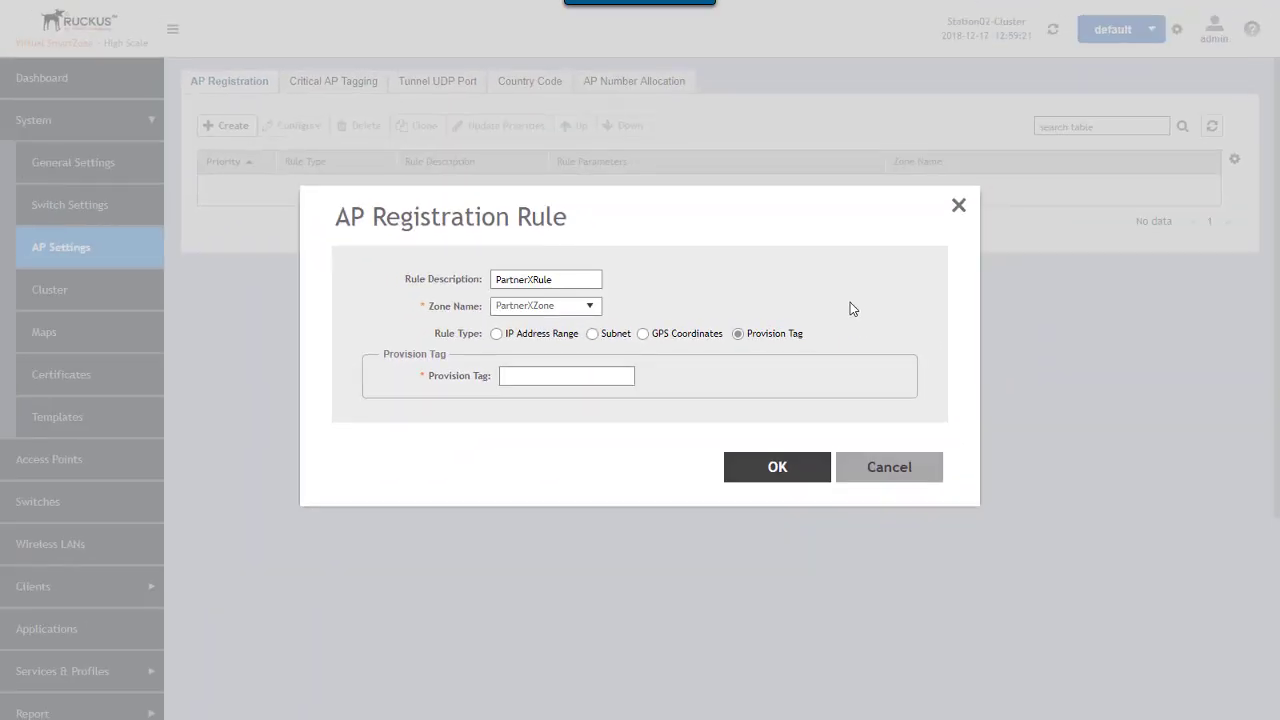